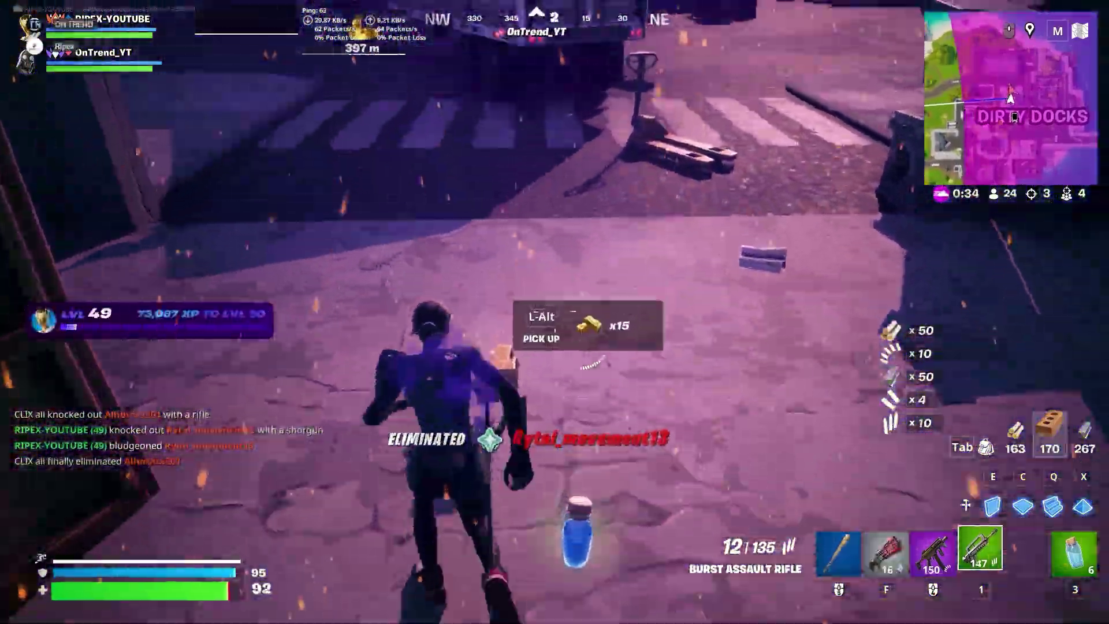
# Step: Loot the dropped gold and shield potion, then switch back to the assault rifle
pyautogui.press('alt')
pyautogui.press('alt')
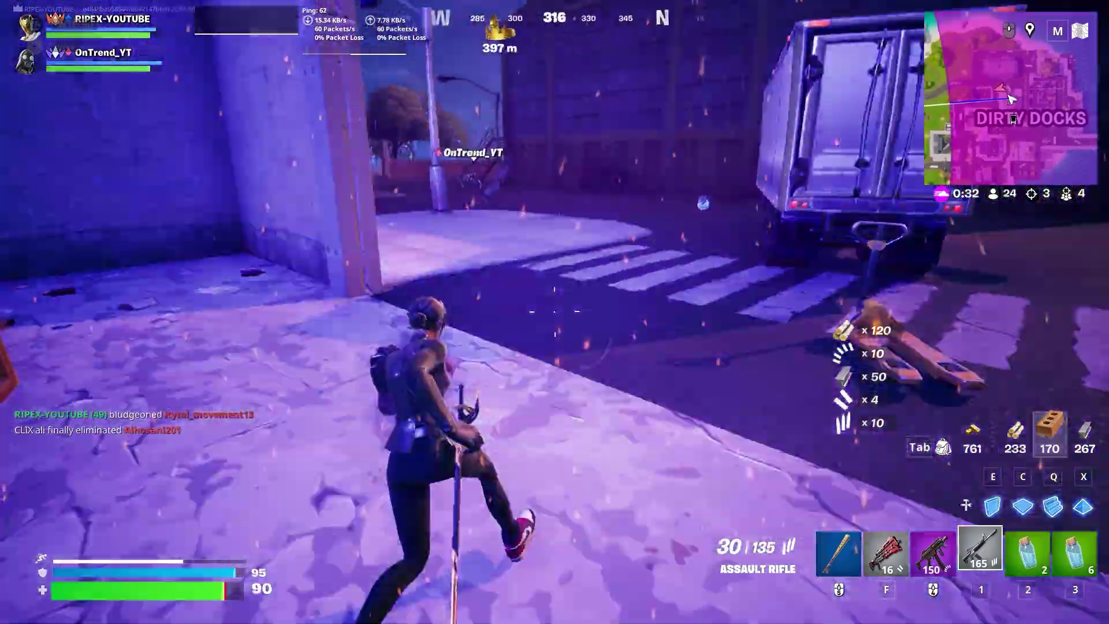
pyautogui.press('2')
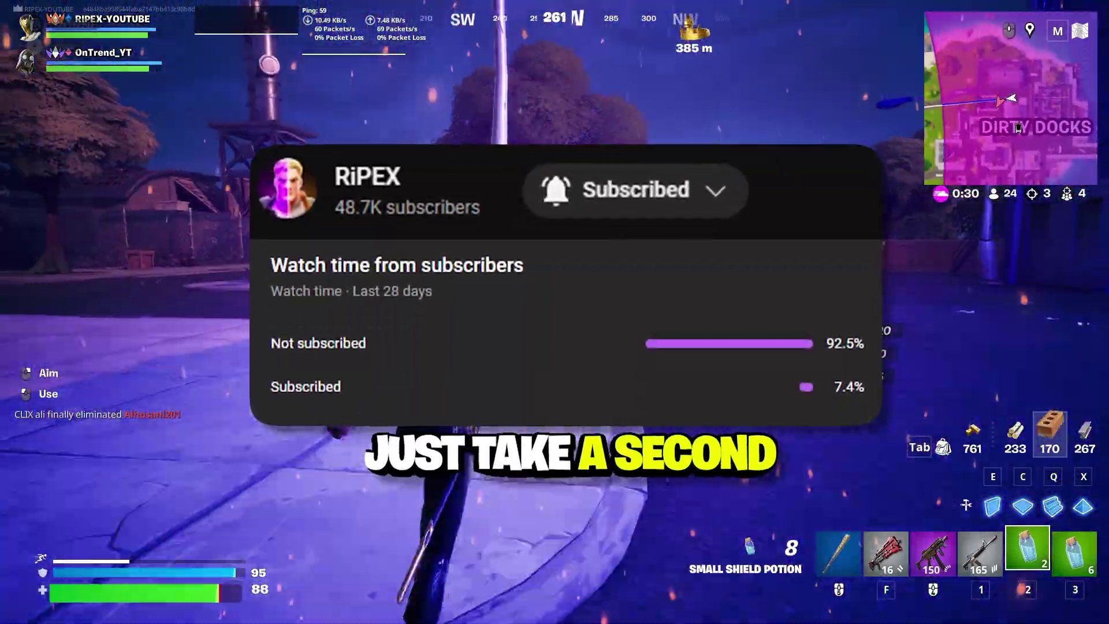
pyautogui.press('e')
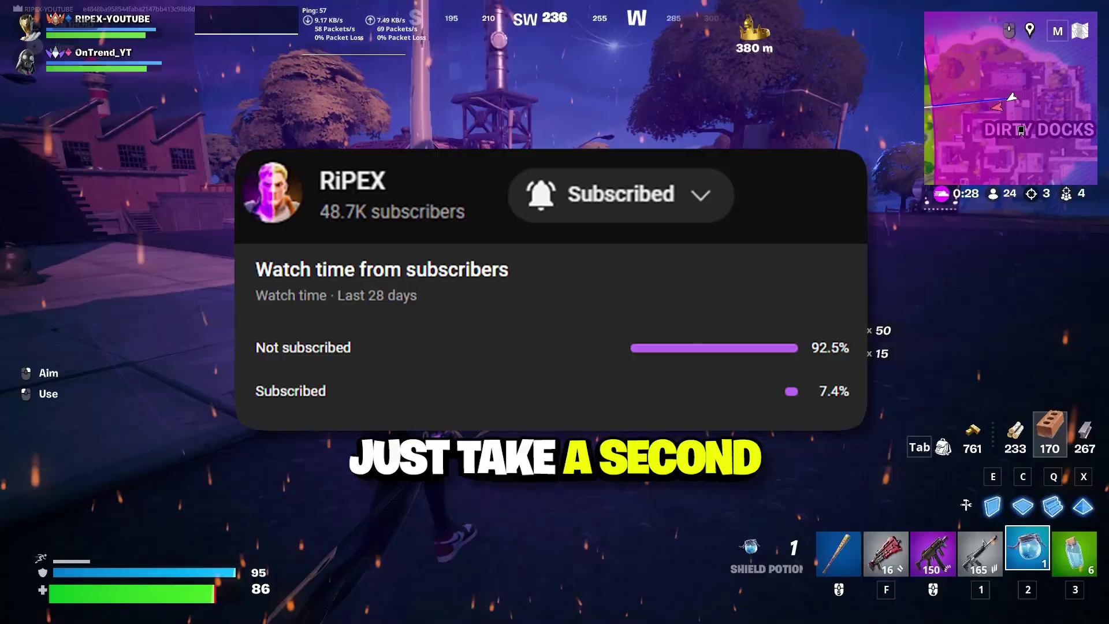
pyautogui.press('f')
pyautogui.press('1')
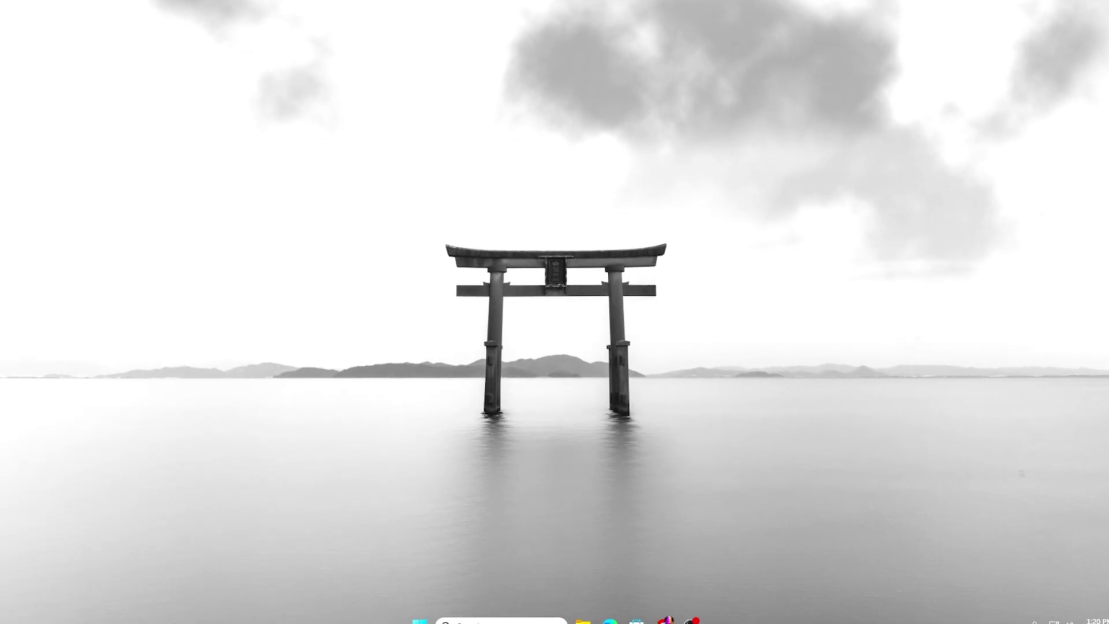
# Step: Run Disk Cleanup on C: with Delivery Optimization Files ticked, permanently deleting about 23.0 MB
pyautogui.press('super+s')
pyautogui.write('clea')
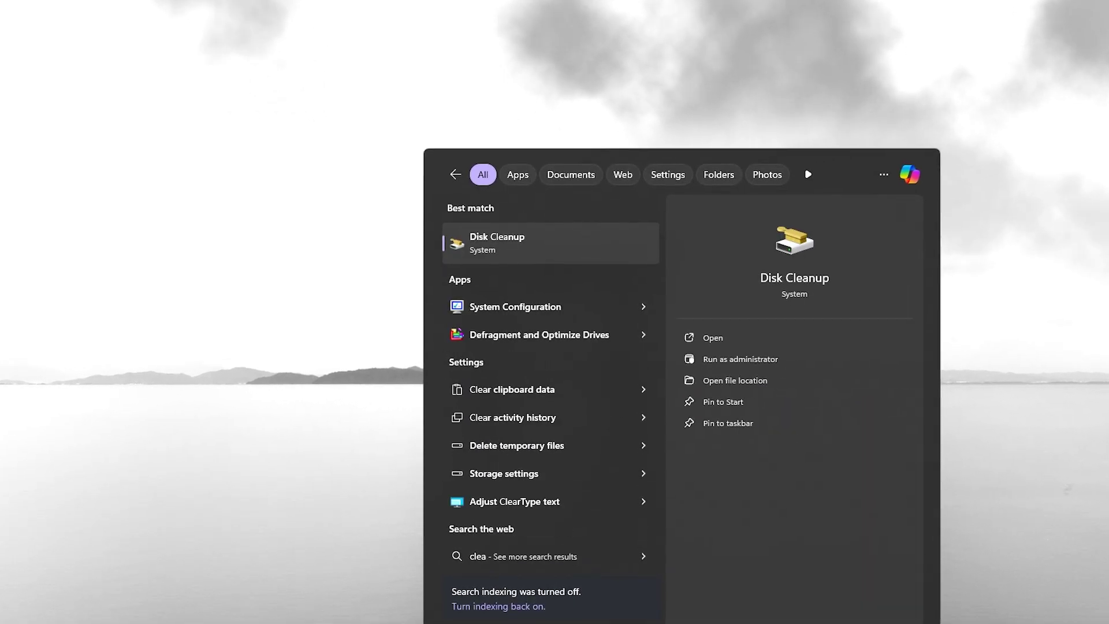
pyautogui.write('n')
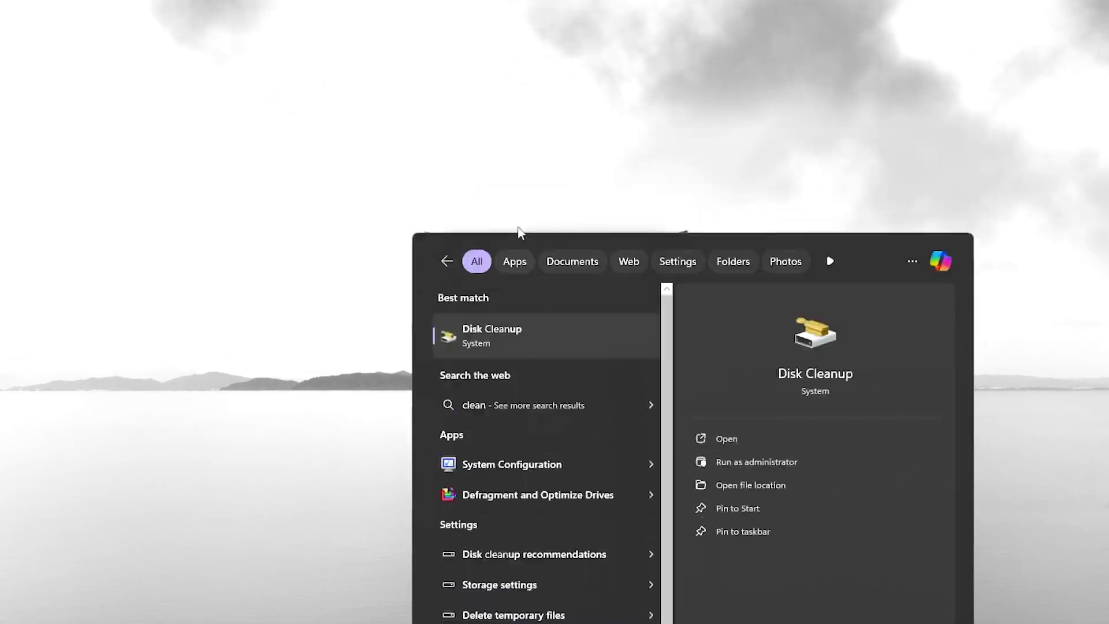
pyautogui.press('Return')
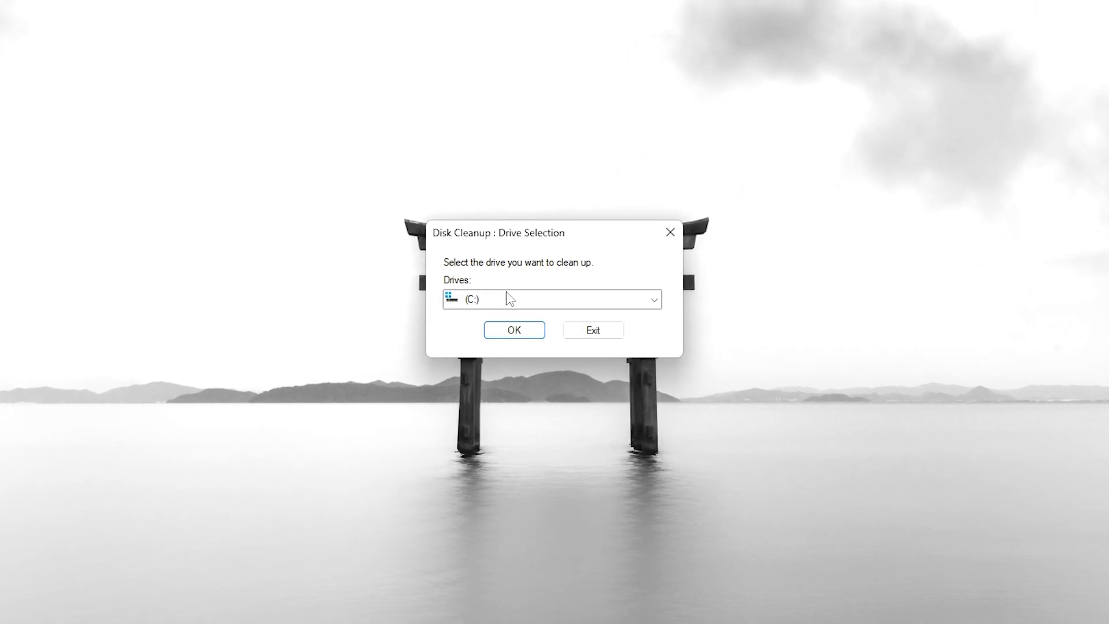
pyautogui.click(510, 335)
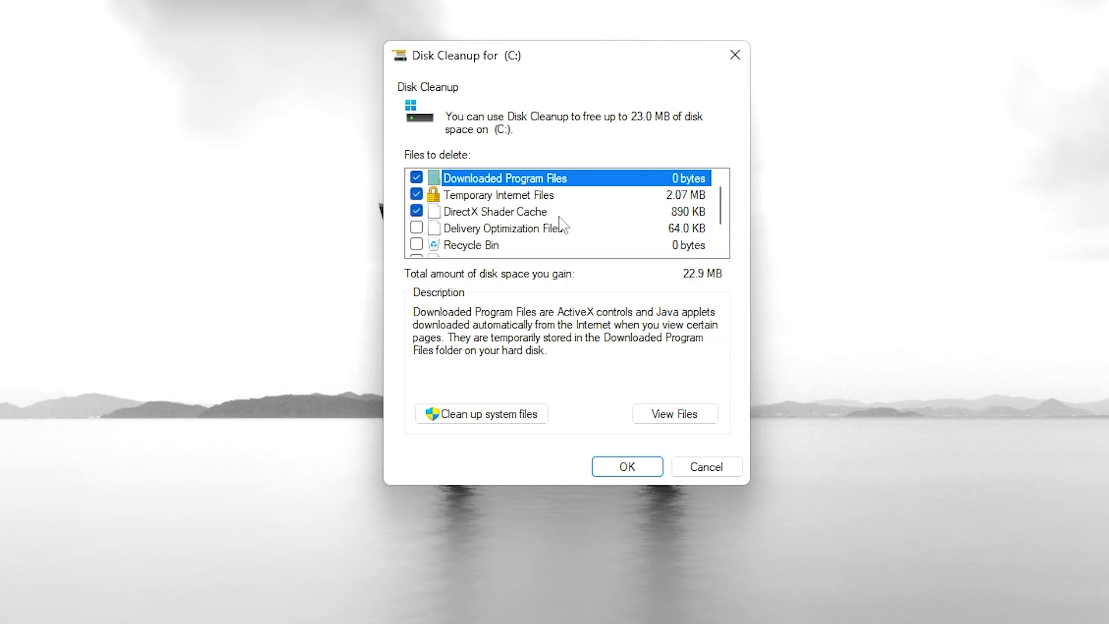
pyautogui.click(416, 228)
pyautogui.scroll(-1, 510, 229)
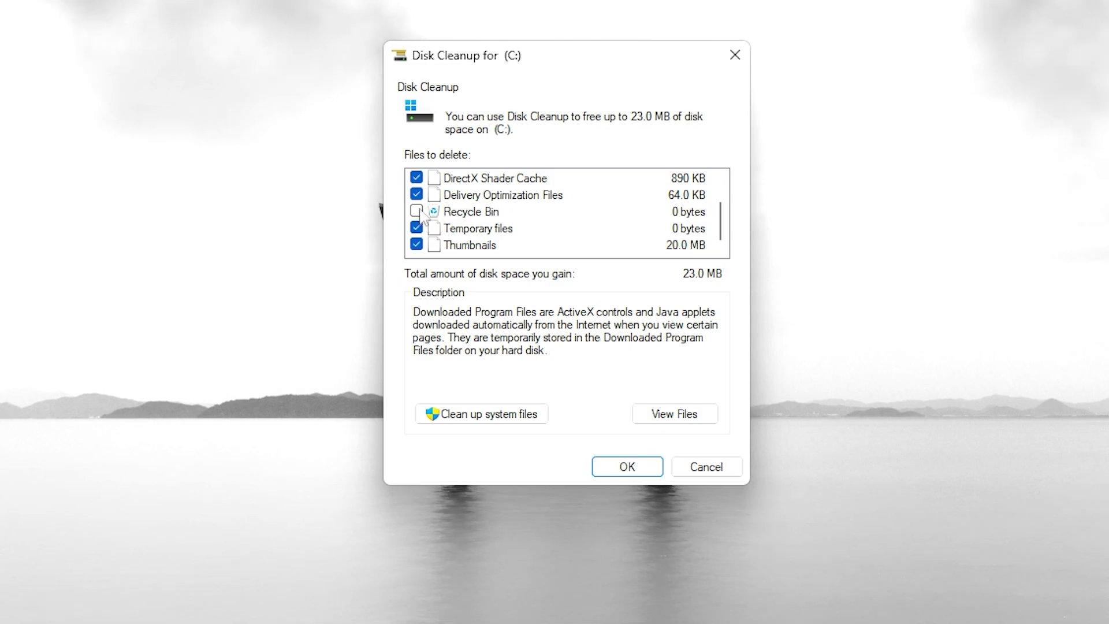
pyautogui.click(647, 464)
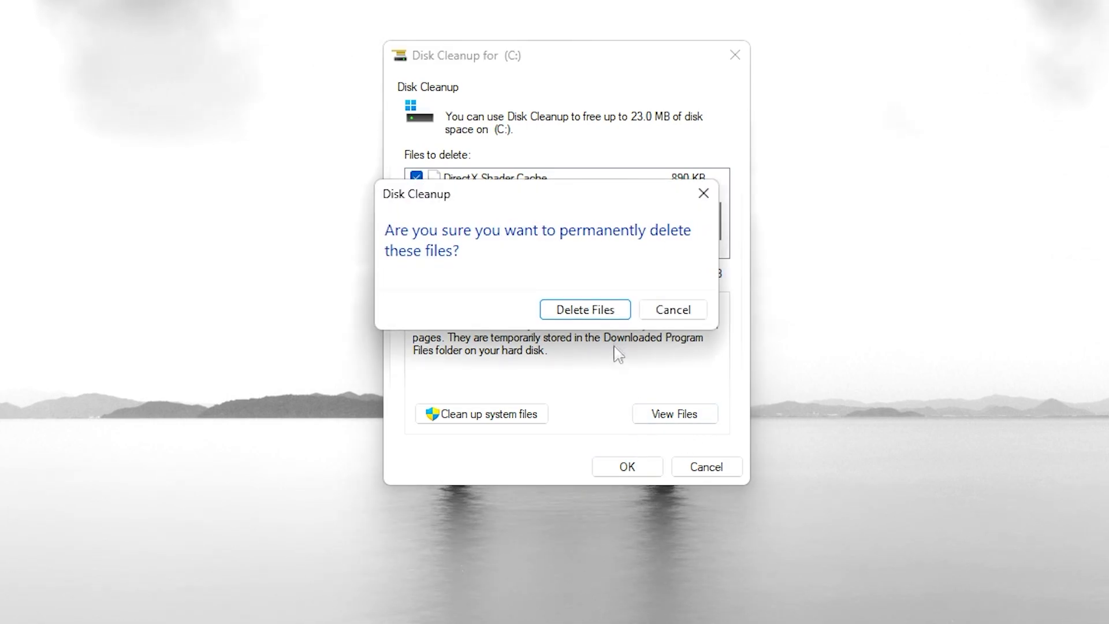
pyautogui.click(579, 314)
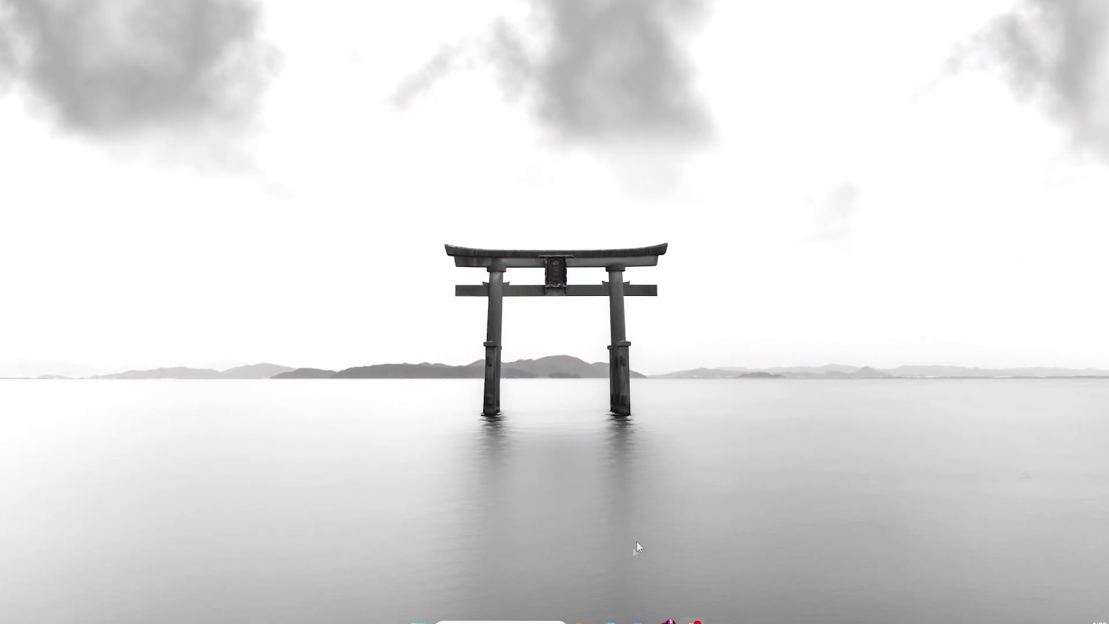
# Step: Go from Control Panel through Network and Sharing Center to Change adapter settings
pyautogui.click(501, 619)
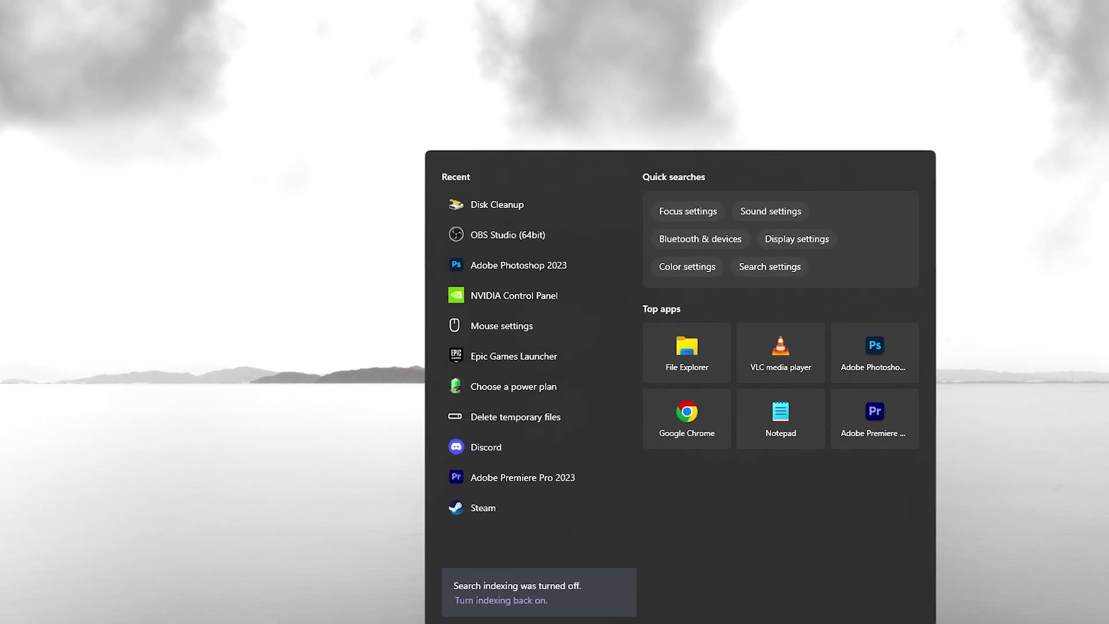
pyautogui.write('control panel')
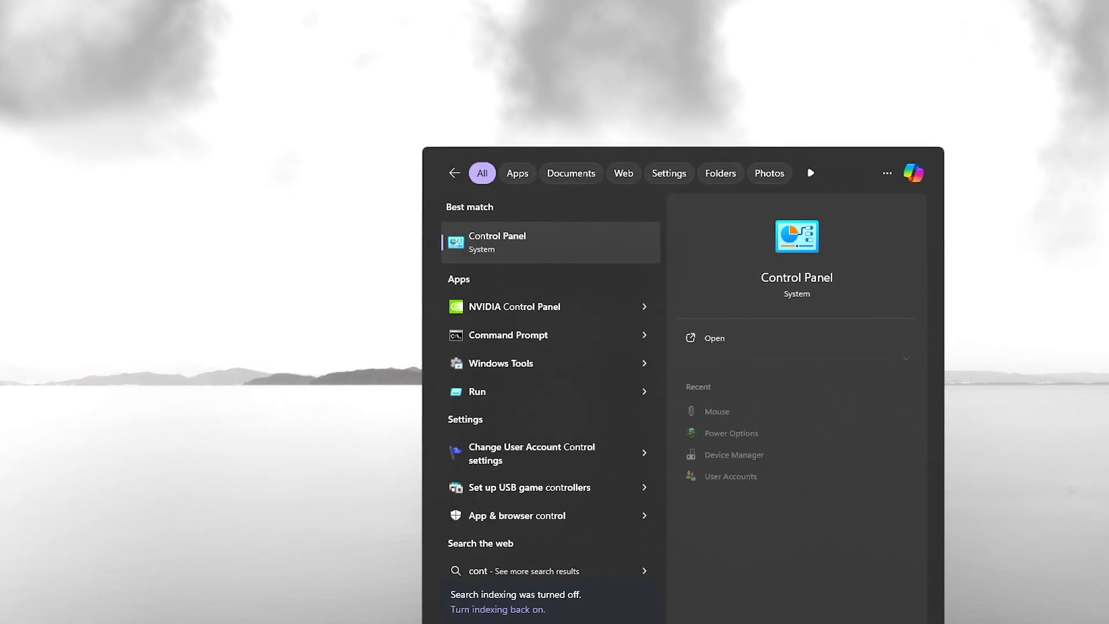
pyautogui.press('Return')
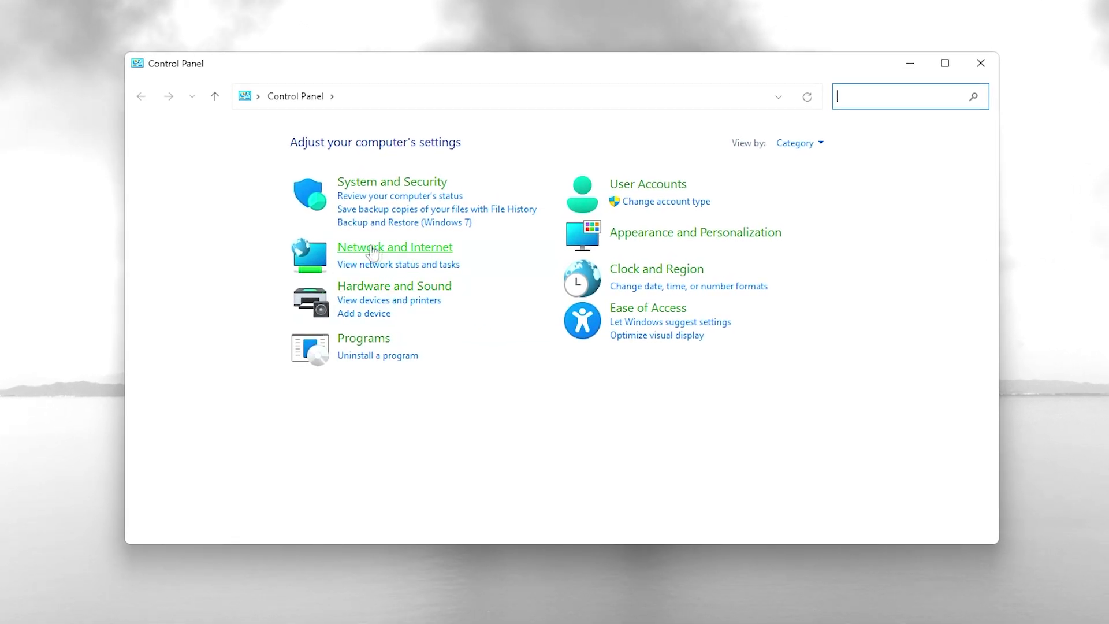
pyautogui.click(395, 247)
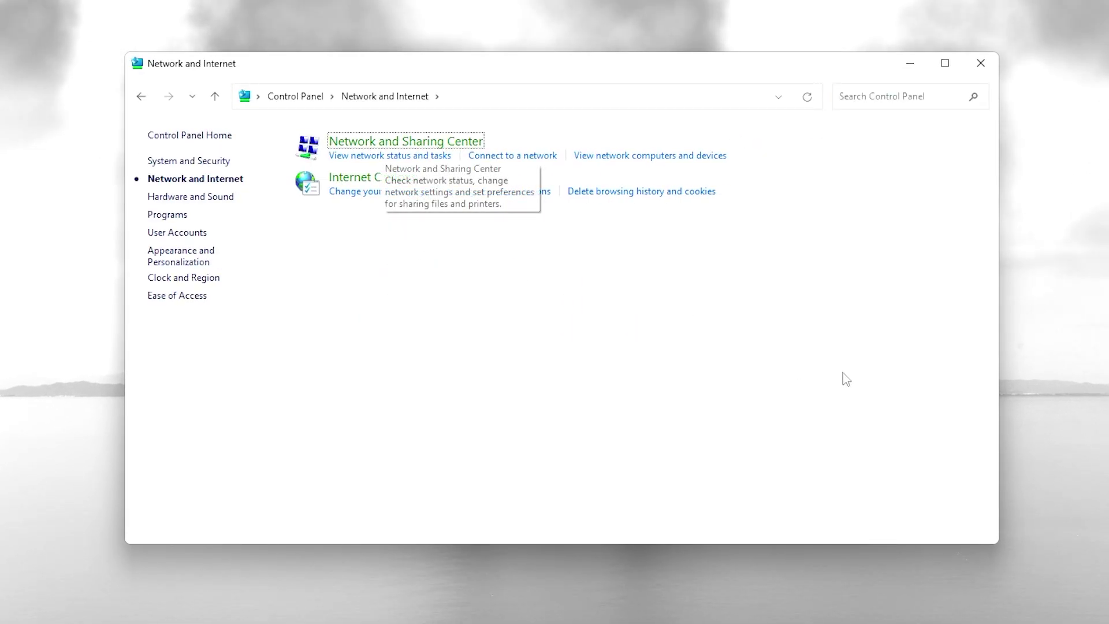
pyautogui.click(415, 143)
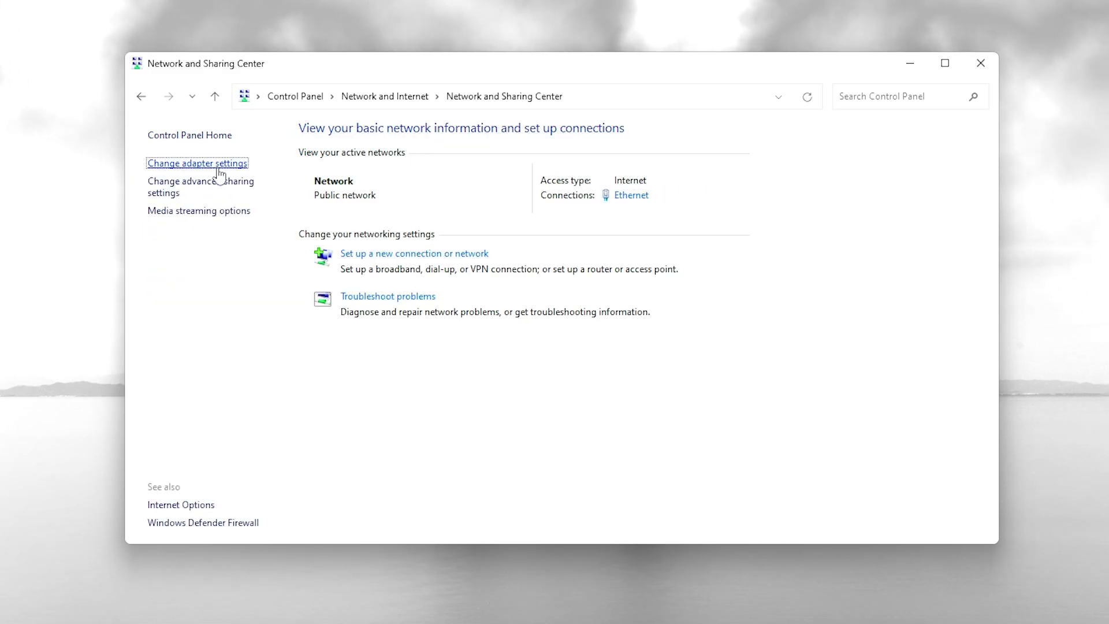
pyautogui.click(199, 164)
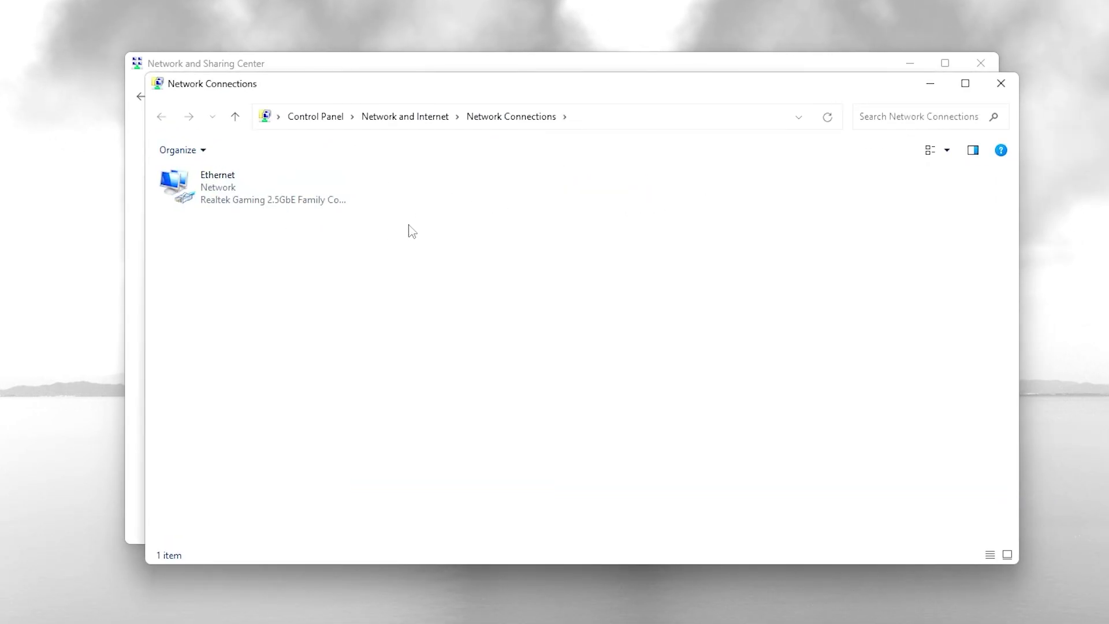
# Step: Open the Ethernet connection's Realtek adapter configuration, check Power Management, and show the Advanced tab
pyautogui.rightClick(209, 183)
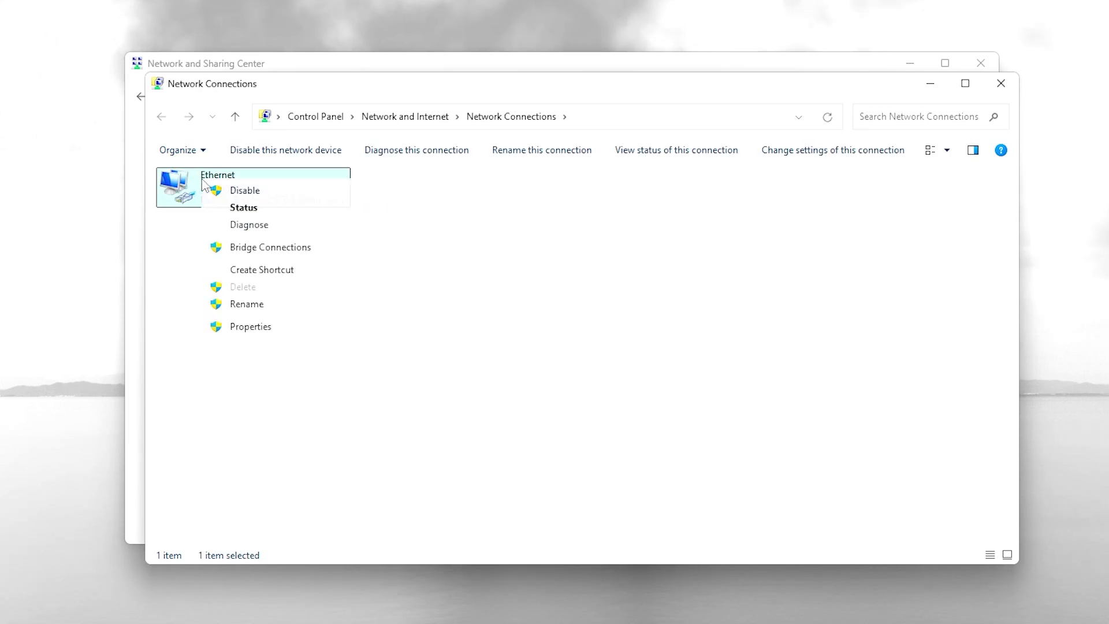
pyautogui.click(237, 328)
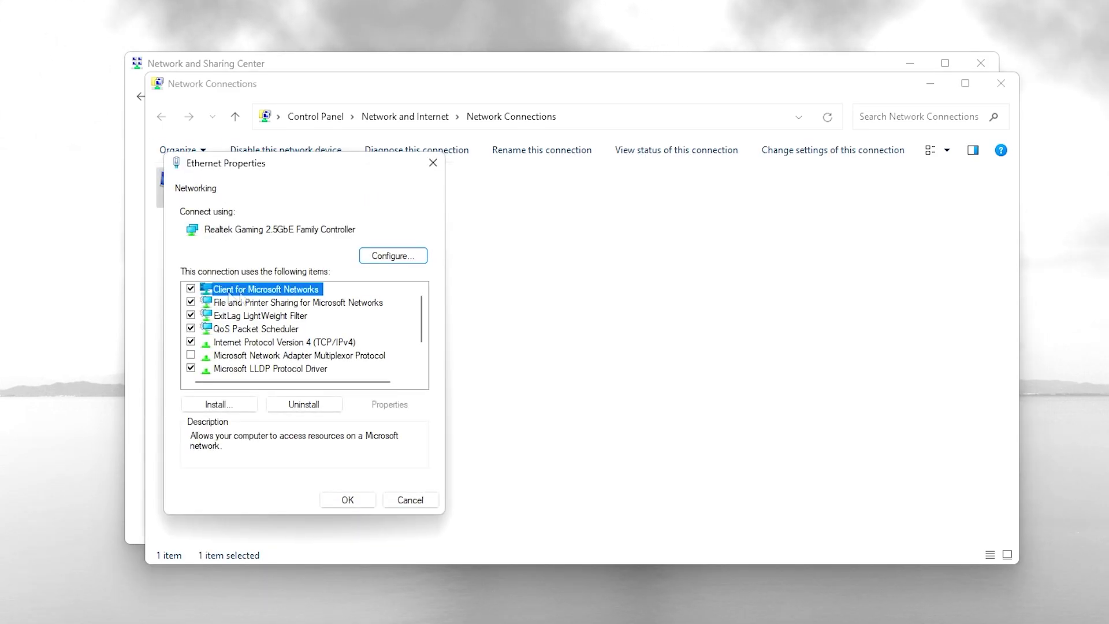
pyautogui.click(391, 255)
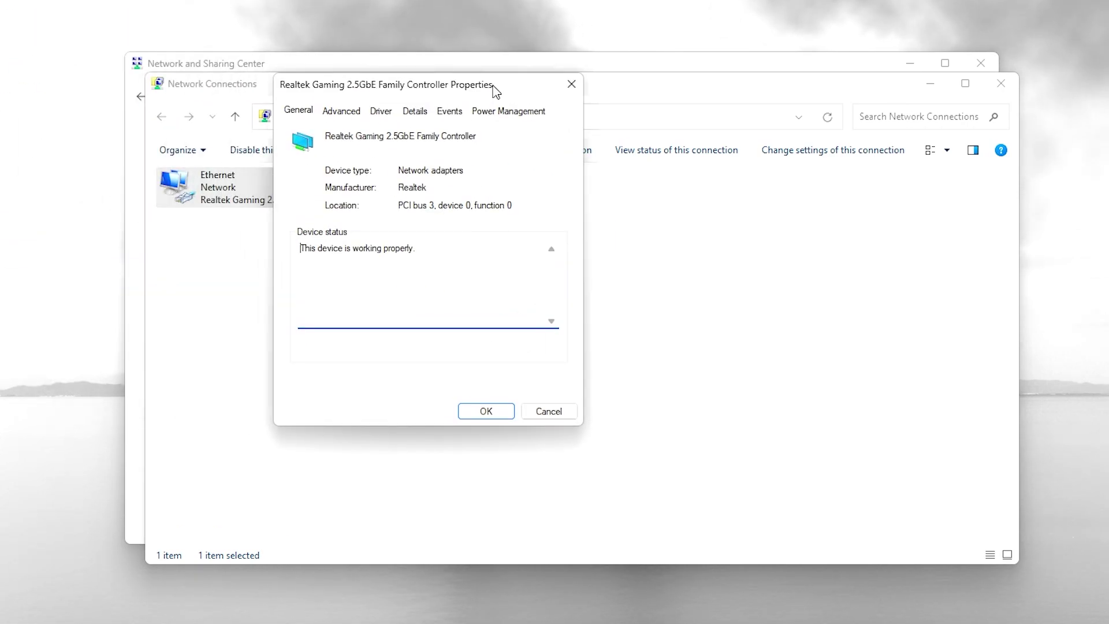
pyautogui.click(501, 112)
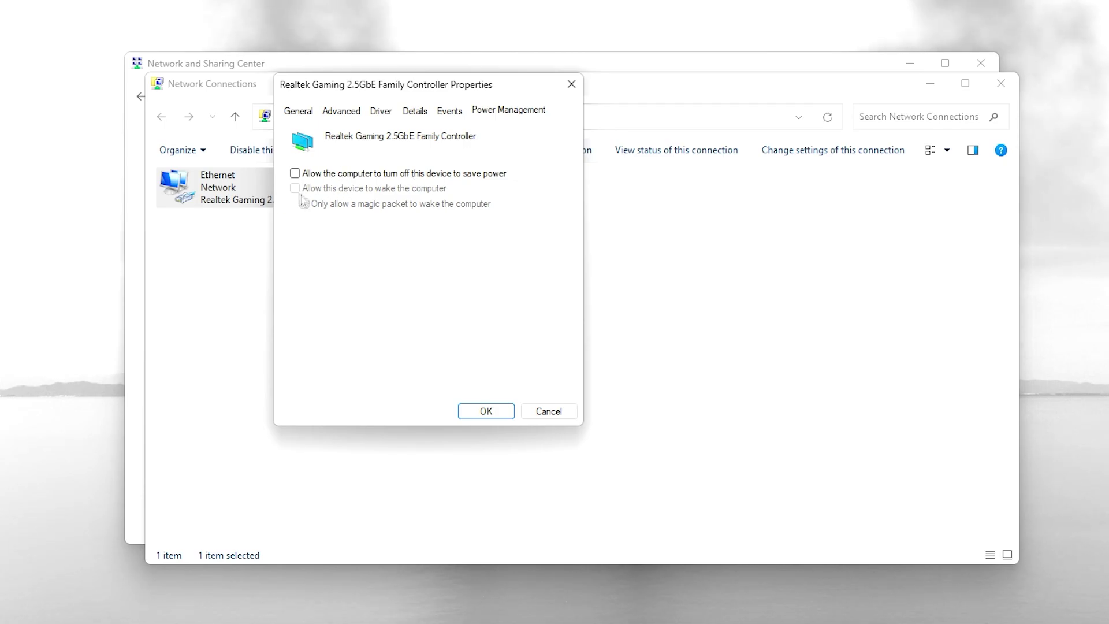
pyautogui.click(346, 113)
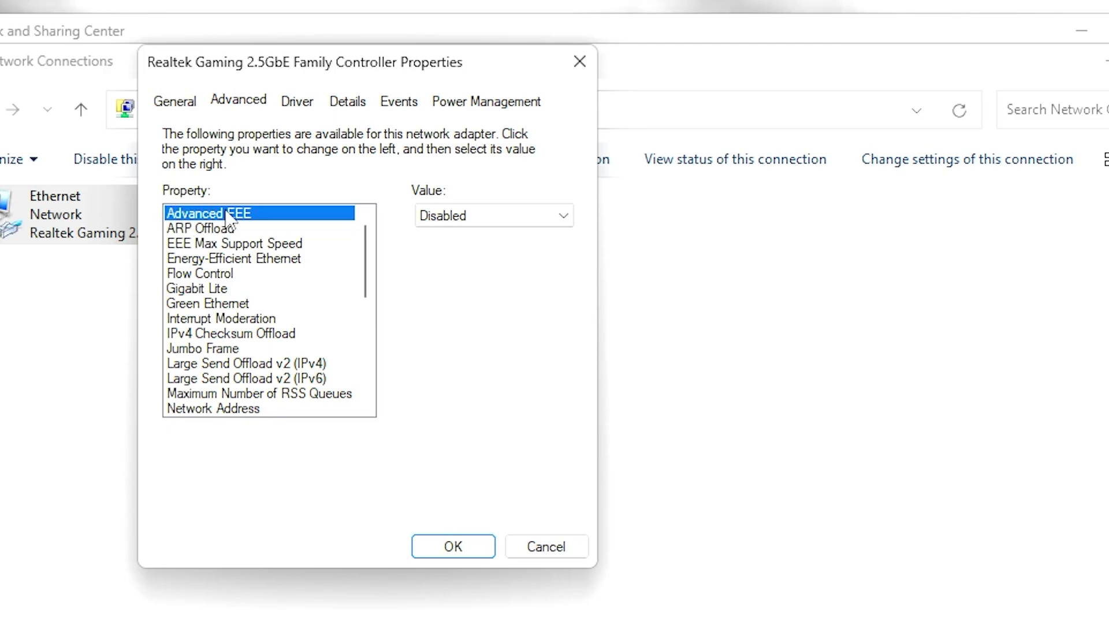
# Step: Keep Advanced EEE Disabled, disable ARP Offload, and set EEE Max Support Speed to 2.5 Gbps Full Duplex
pyautogui.click(468, 220)
pyautogui.click(467, 234)
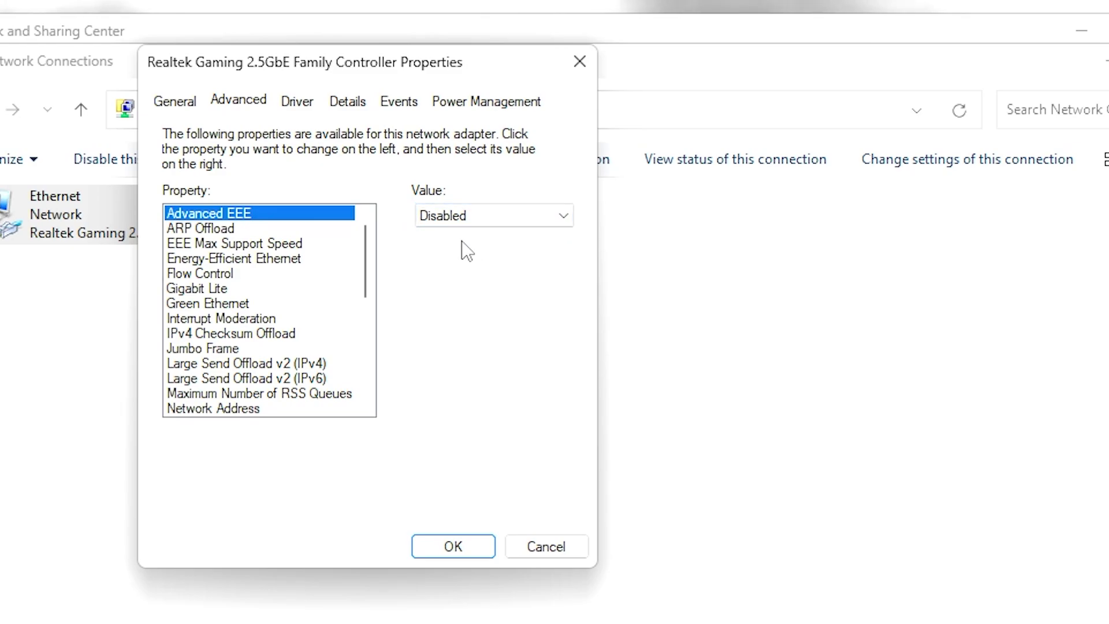
pyautogui.click(203, 230)
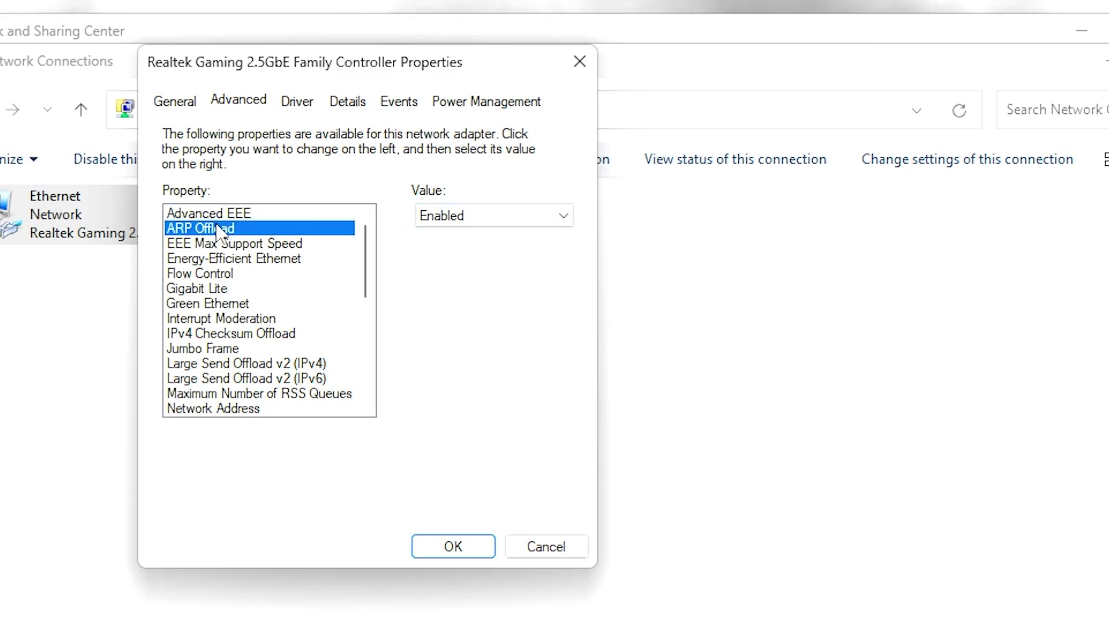
pyautogui.click(445, 217)
pyautogui.click(455, 235)
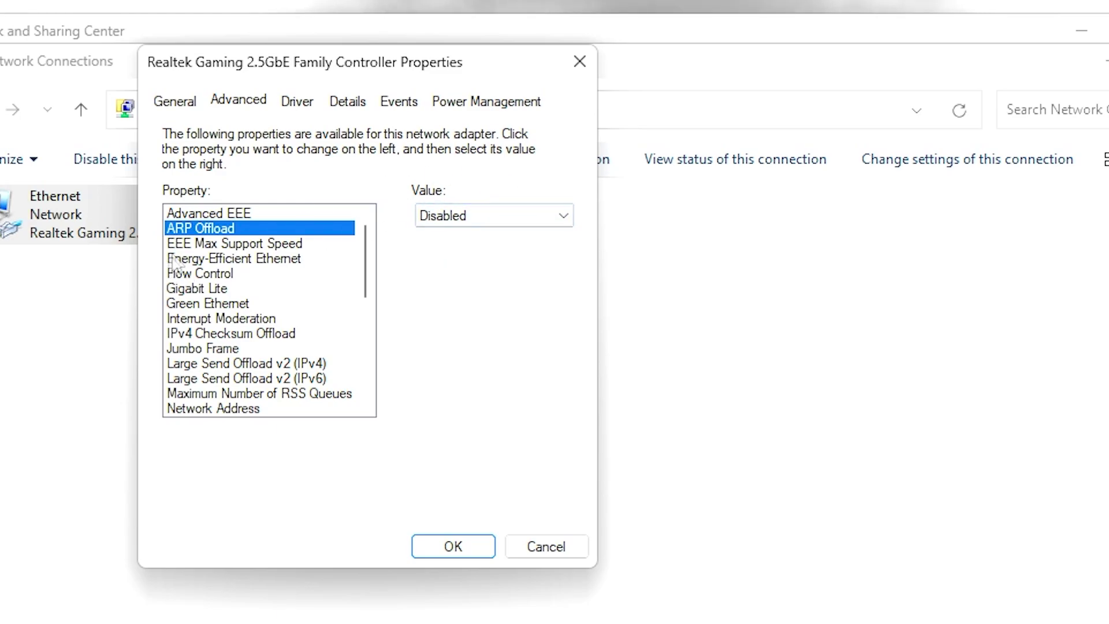
pyautogui.click(198, 245)
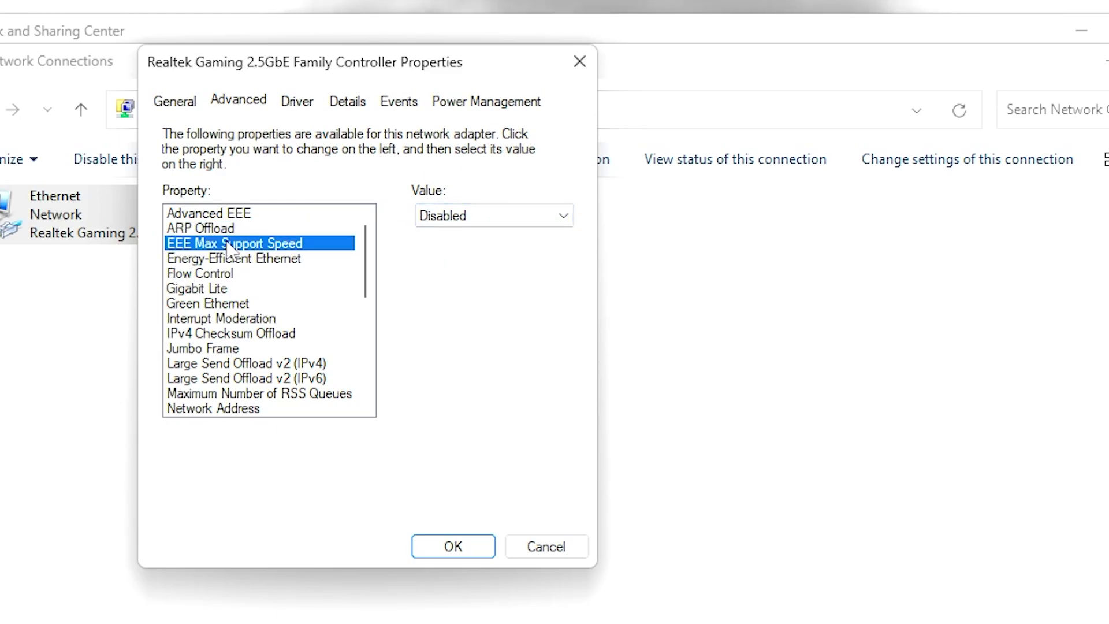
pyautogui.click(470, 217)
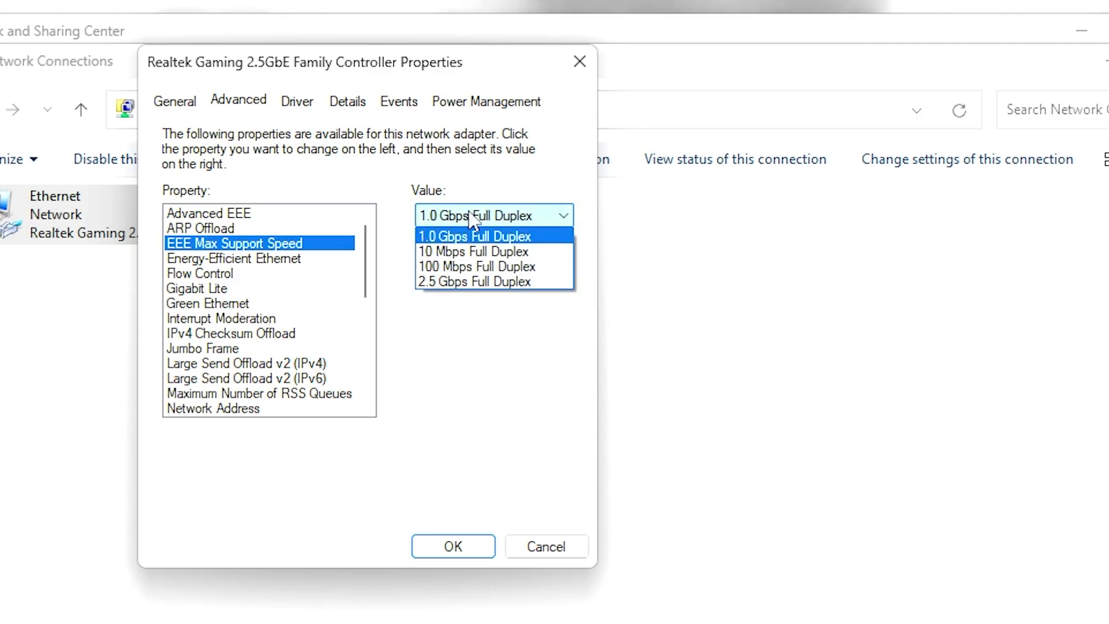
pyautogui.click(481, 284)
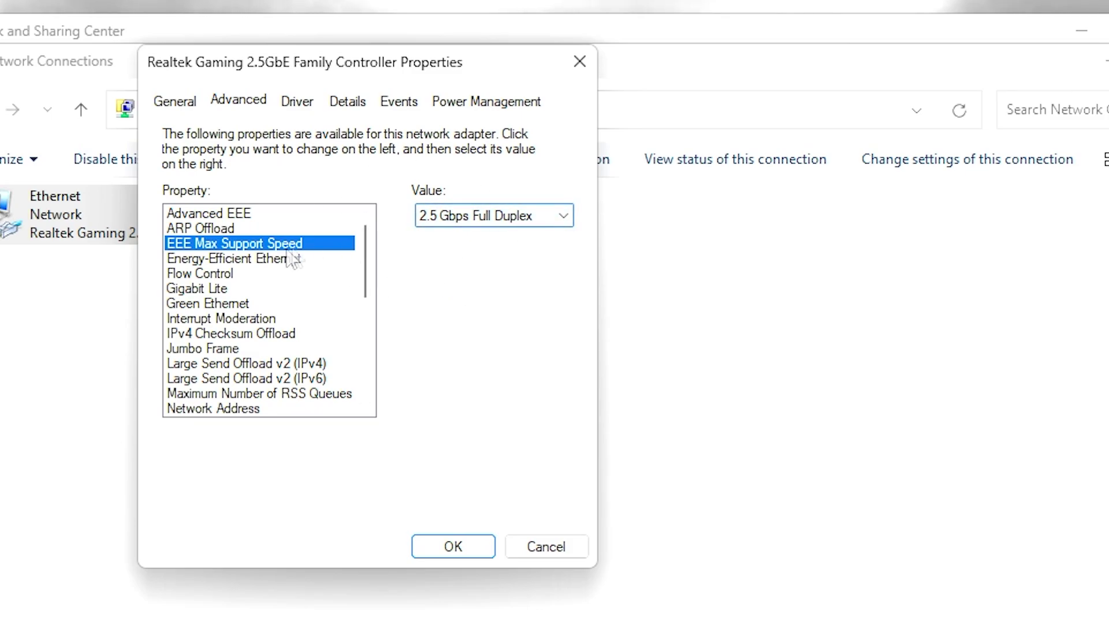
# Step: Keep Flow Control at Rx & Tx Enabled and disable Gigabit Lite and Green Ethernet
pyautogui.click(243, 259)
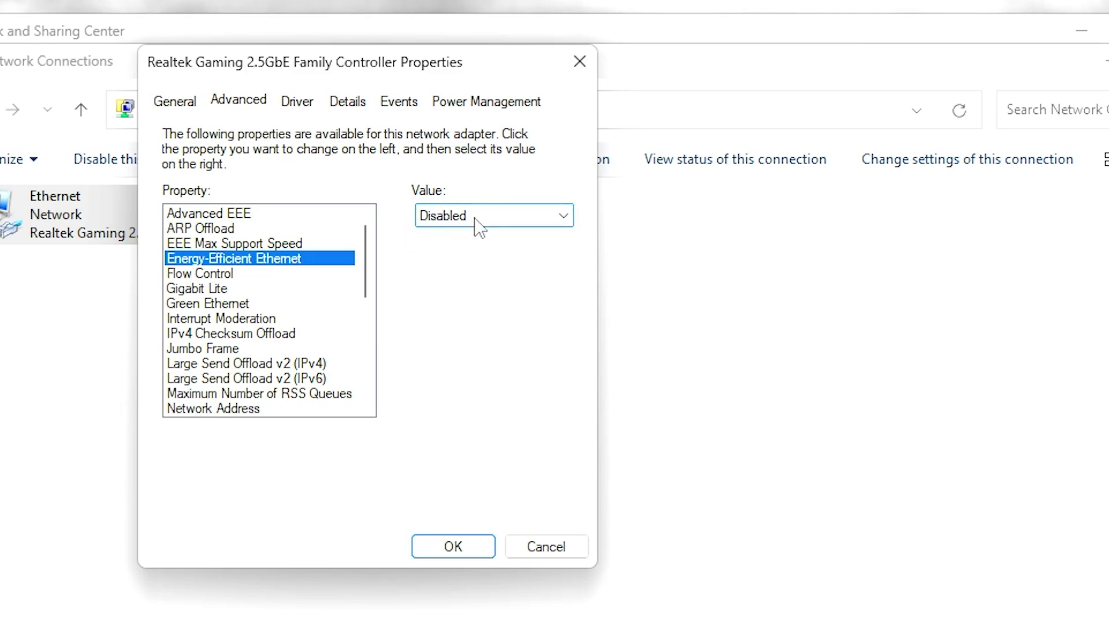
pyautogui.click(182, 277)
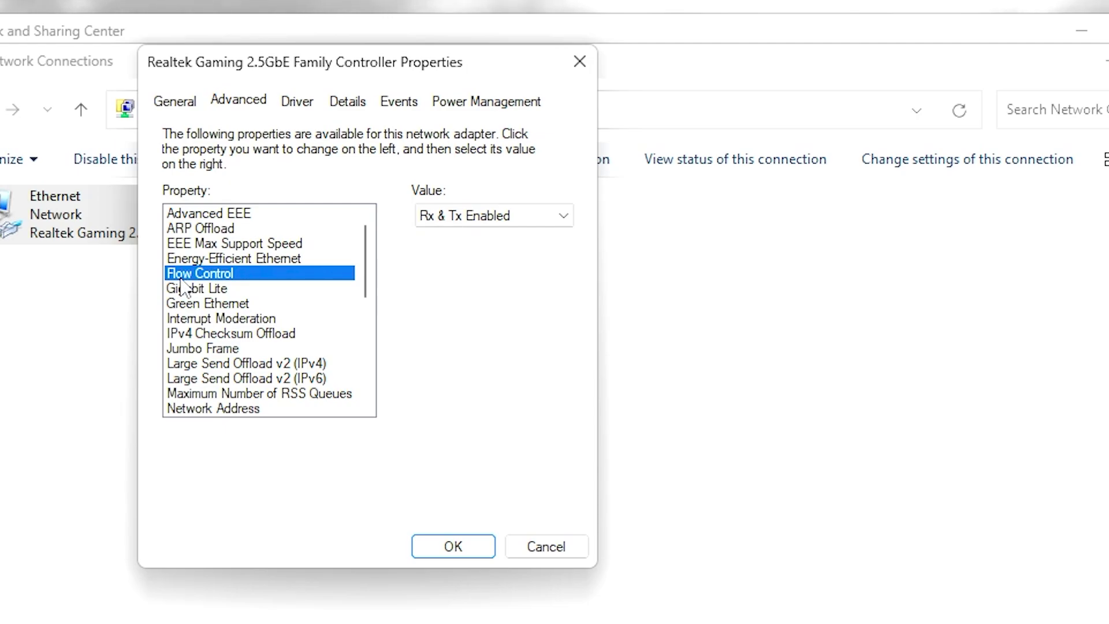
pyautogui.click(504, 215)
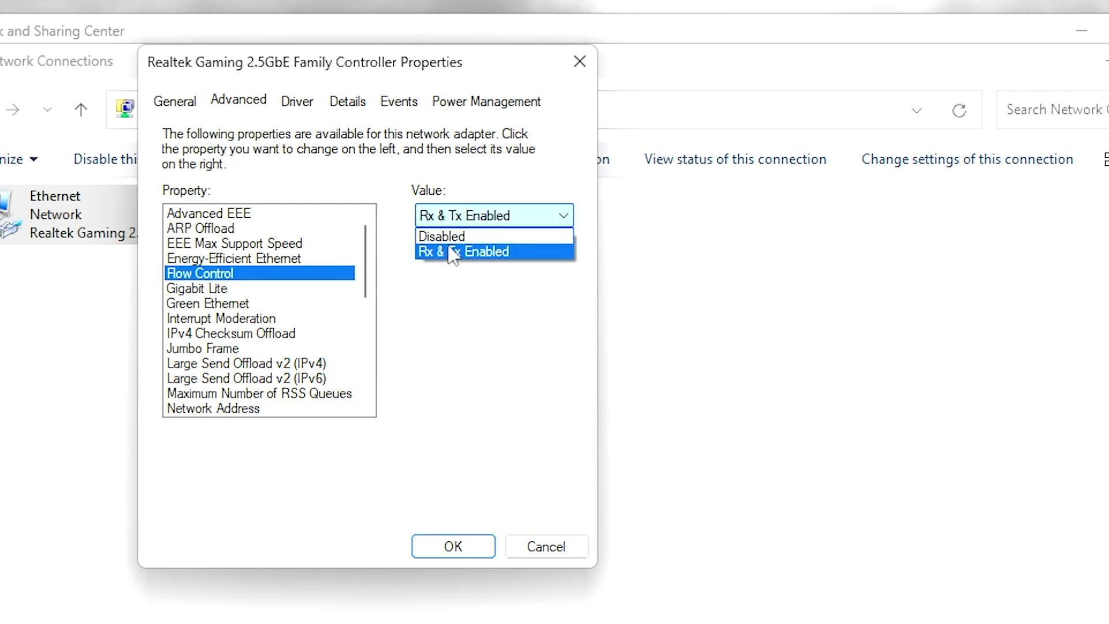
pyautogui.click(472, 252)
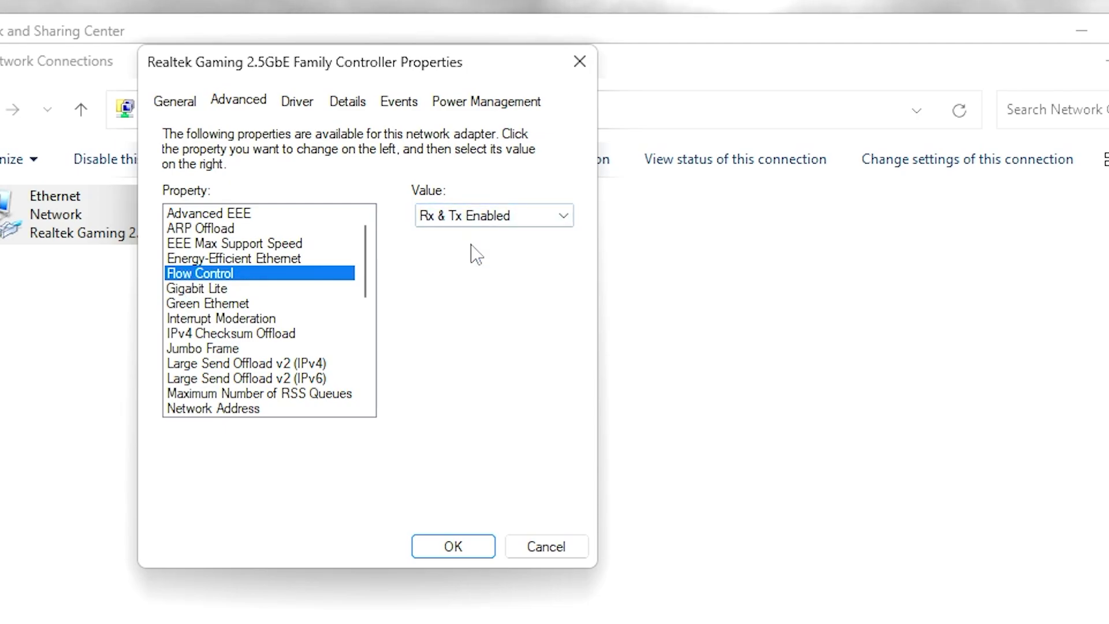
pyautogui.click(191, 291)
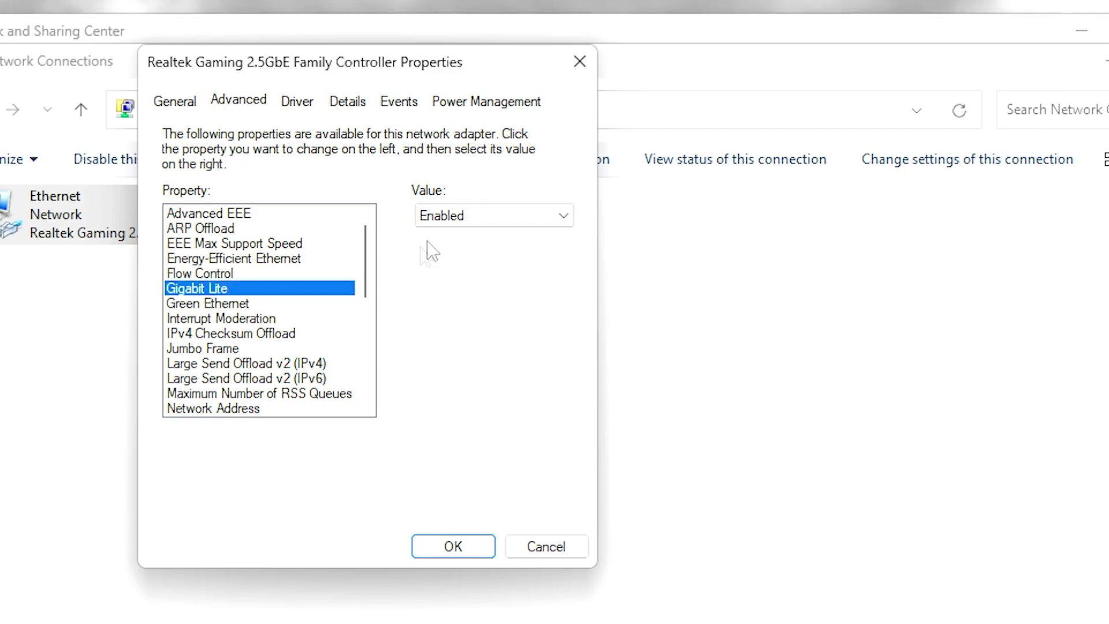
pyautogui.click(458, 215)
pyautogui.click(456, 235)
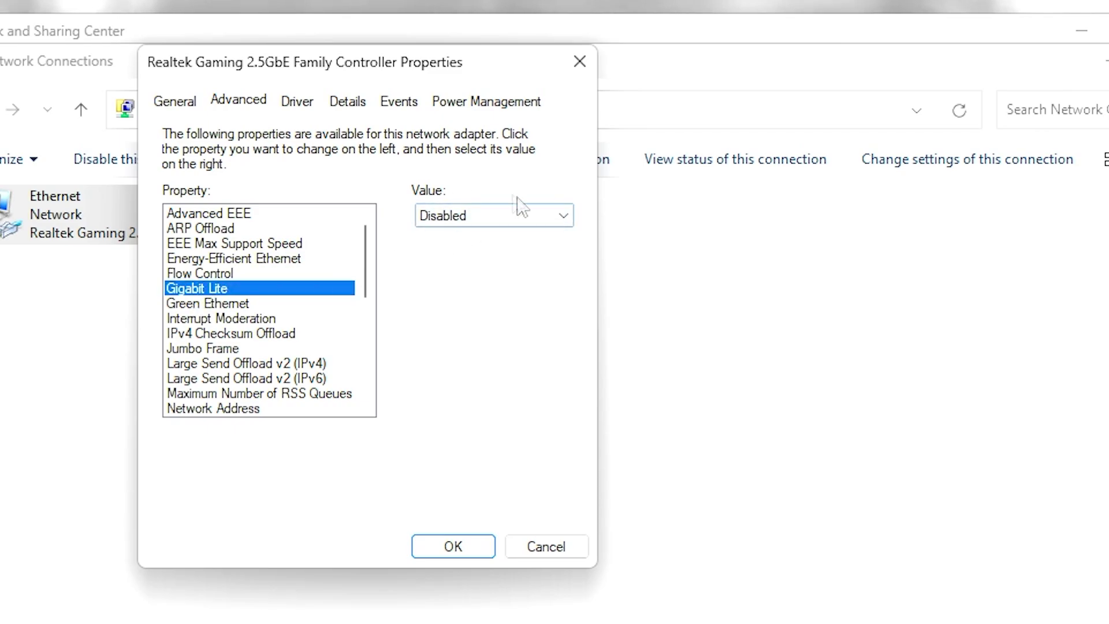
pyautogui.click(283, 301)
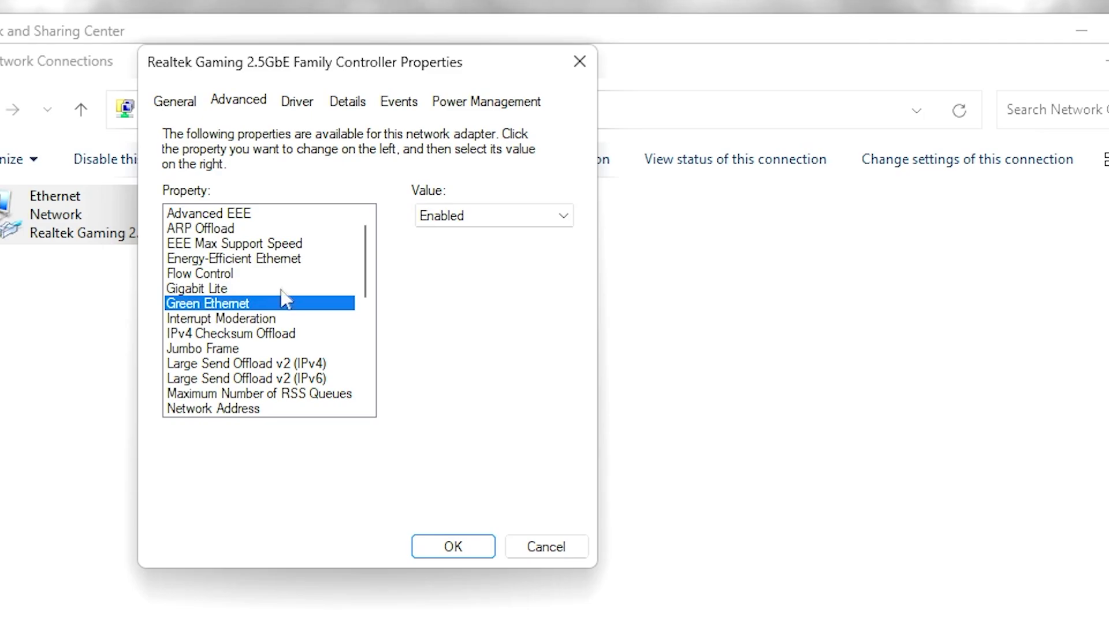
pyautogui.click(462, 218)
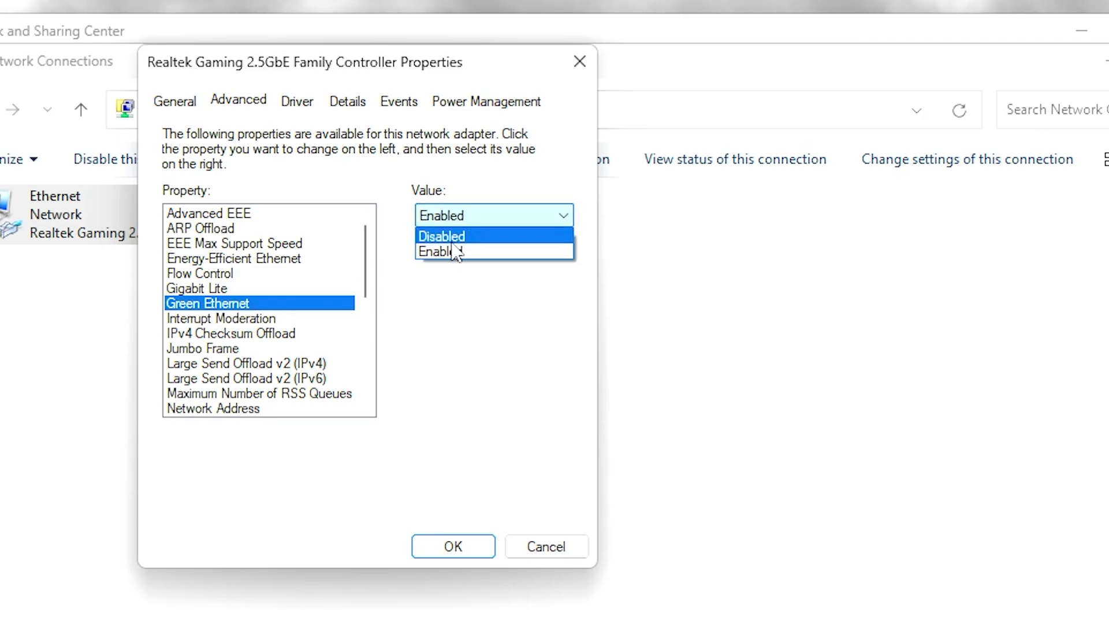
pyautogui.click(459, 238)
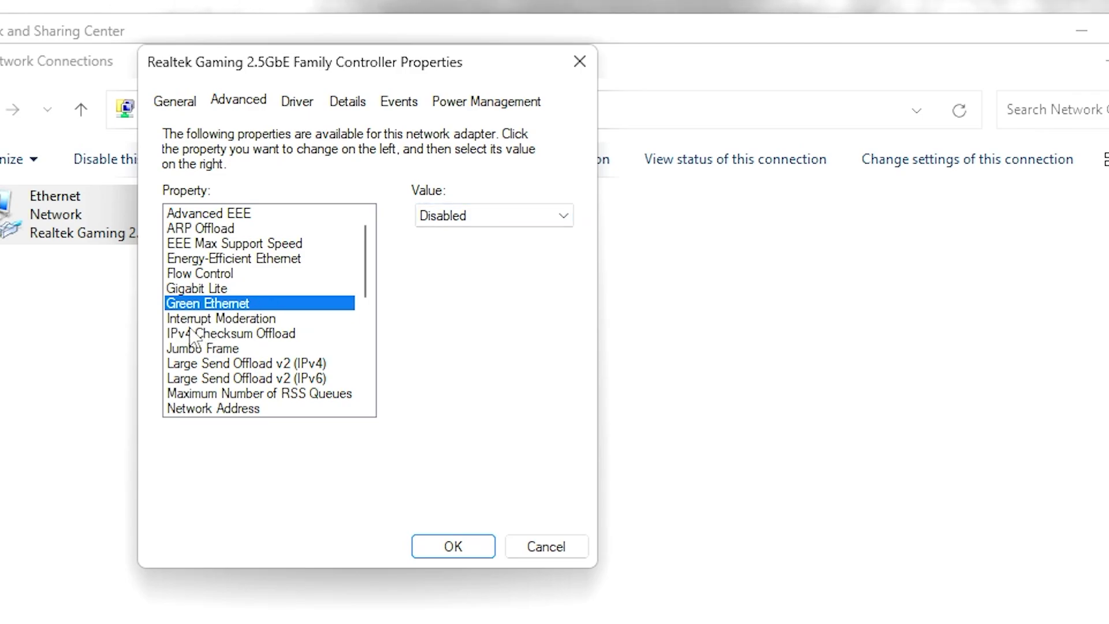
# Step: Disable Interrupt Moderation, keep IPv4 Checksum Offload at Rx & Tx Enabled, and set Jumbo Frame to 16128 Bytes
pyautogui.click(215, 318)
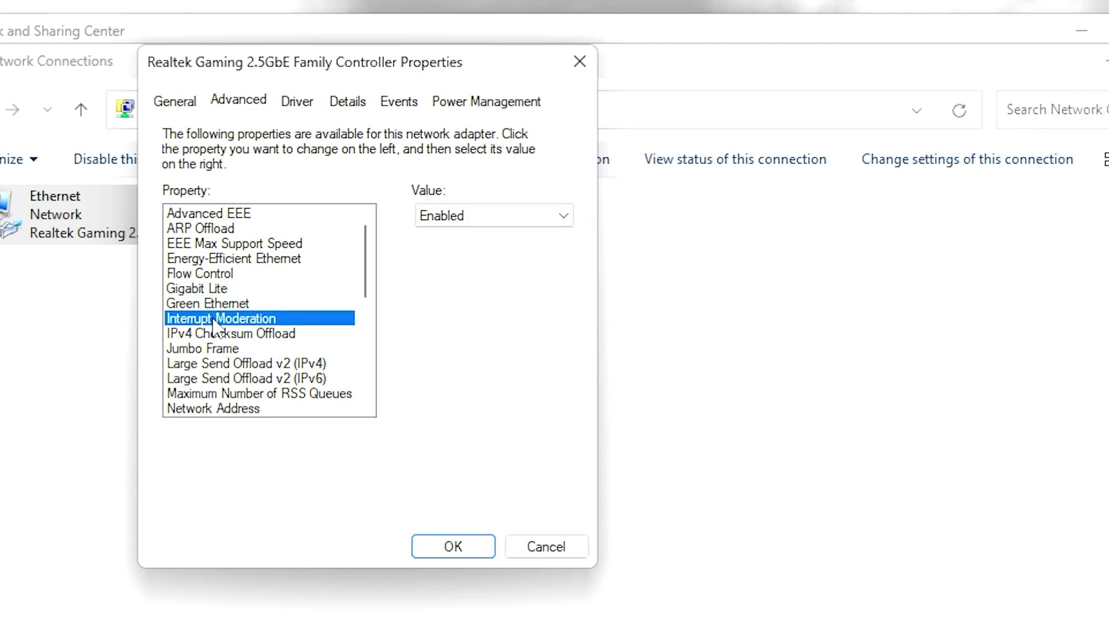
pyautogui.click(440, 217)
pyautogui.click(448, 234)
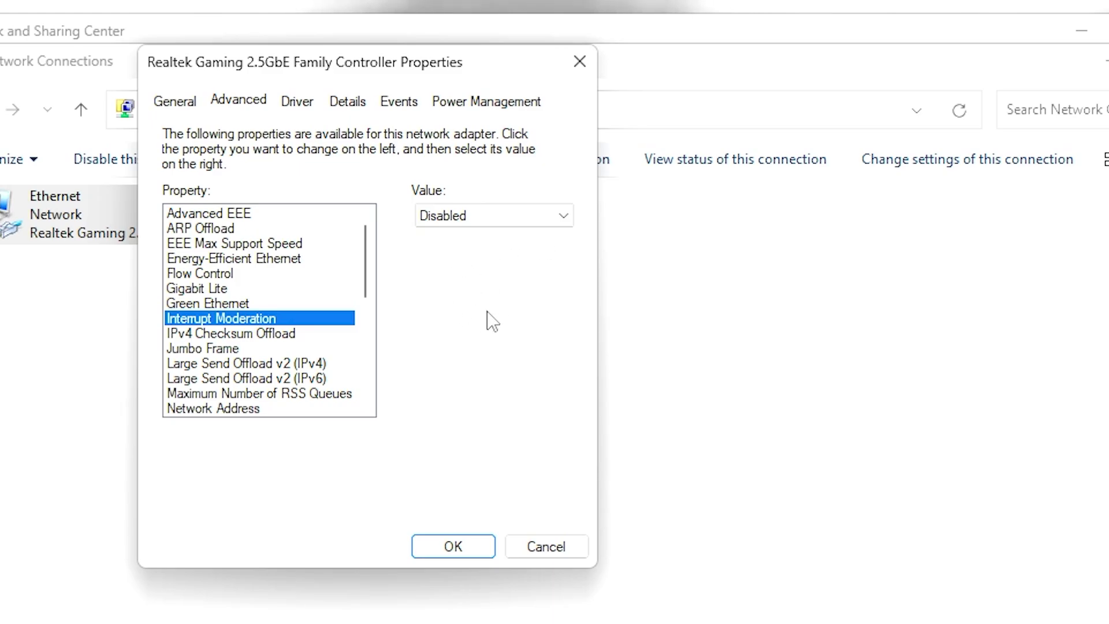
pyautogui.click(216, 335)
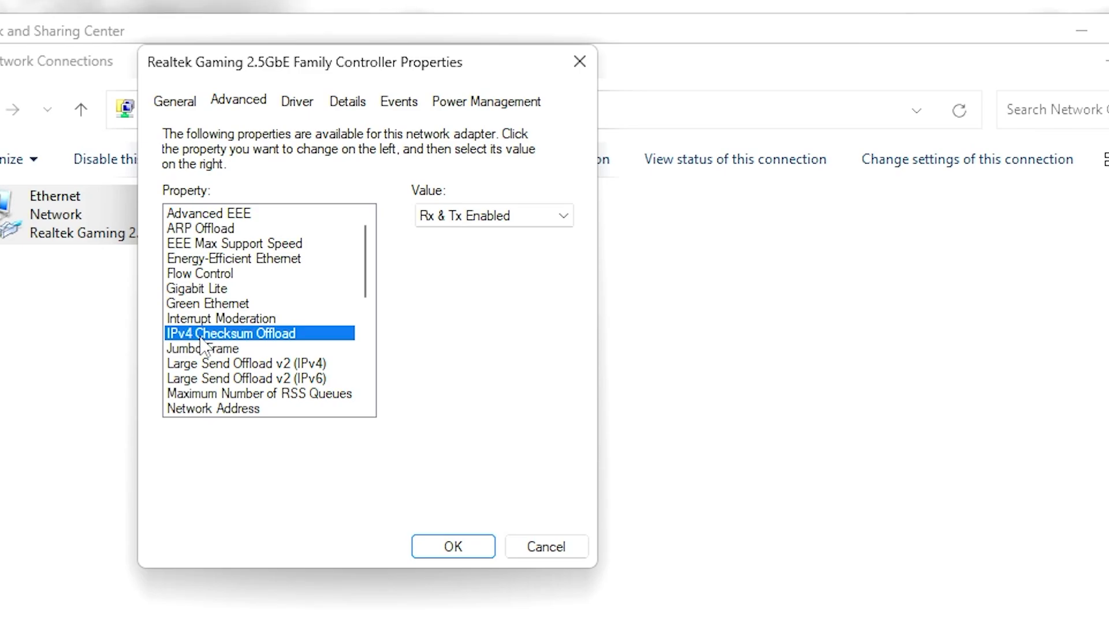
pyautogui.click(455, 218)
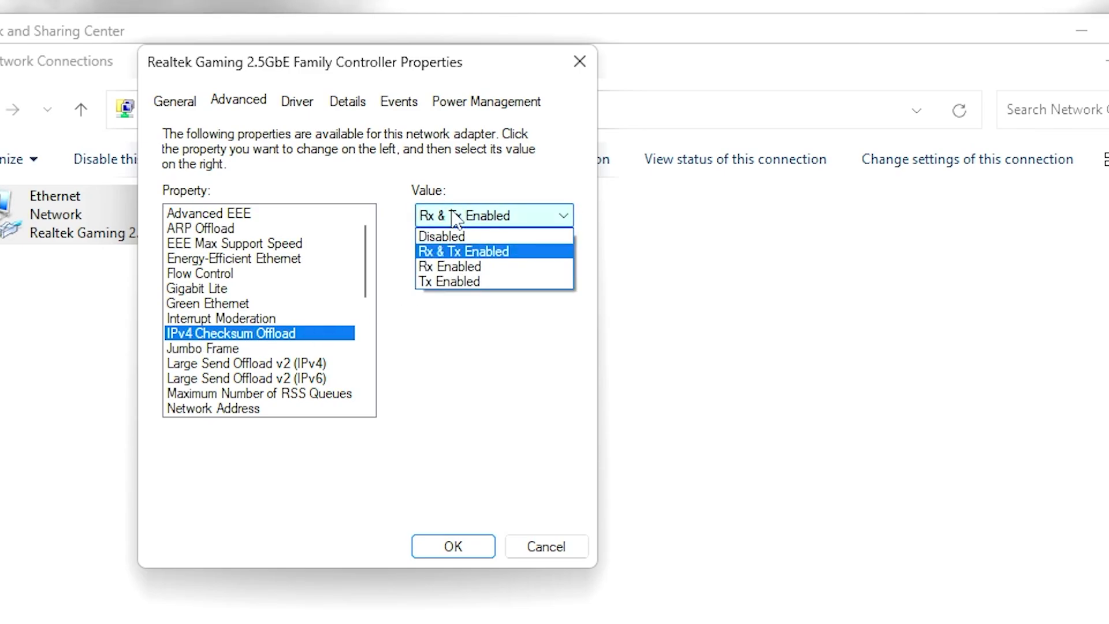
pyautogui.click(453, 251)
pyautogui.click(197, 349)
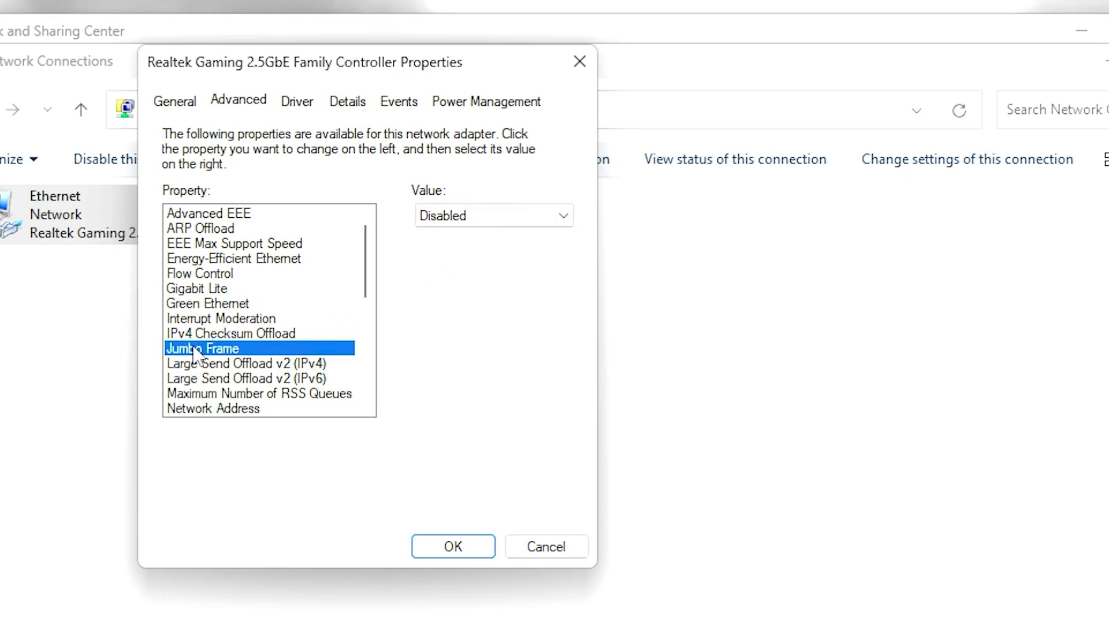
pyautogui.click(458, 222)
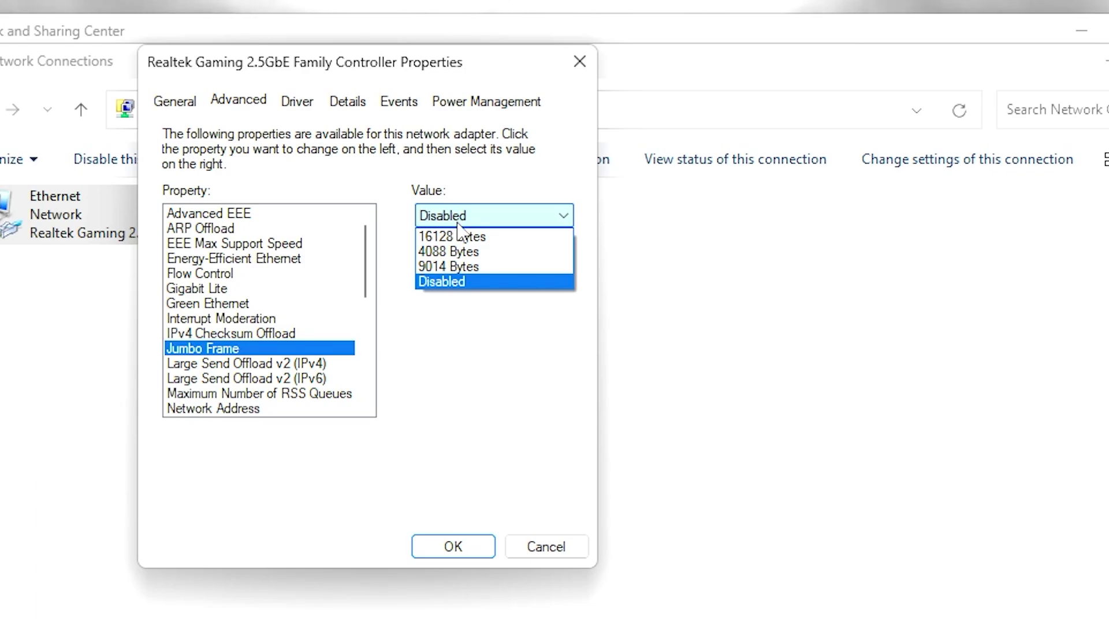
pyautogui.click(459, 237)
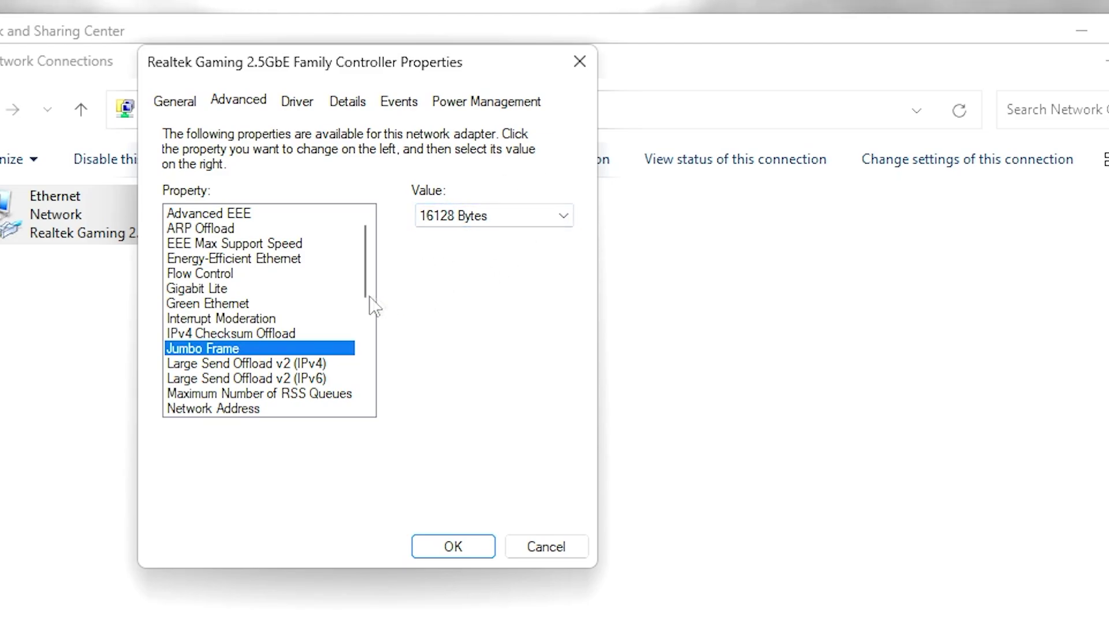
# Step: Disable Large Send Offload v2 for both IPv4 and IPv6
pyautogui.click(213, 364)
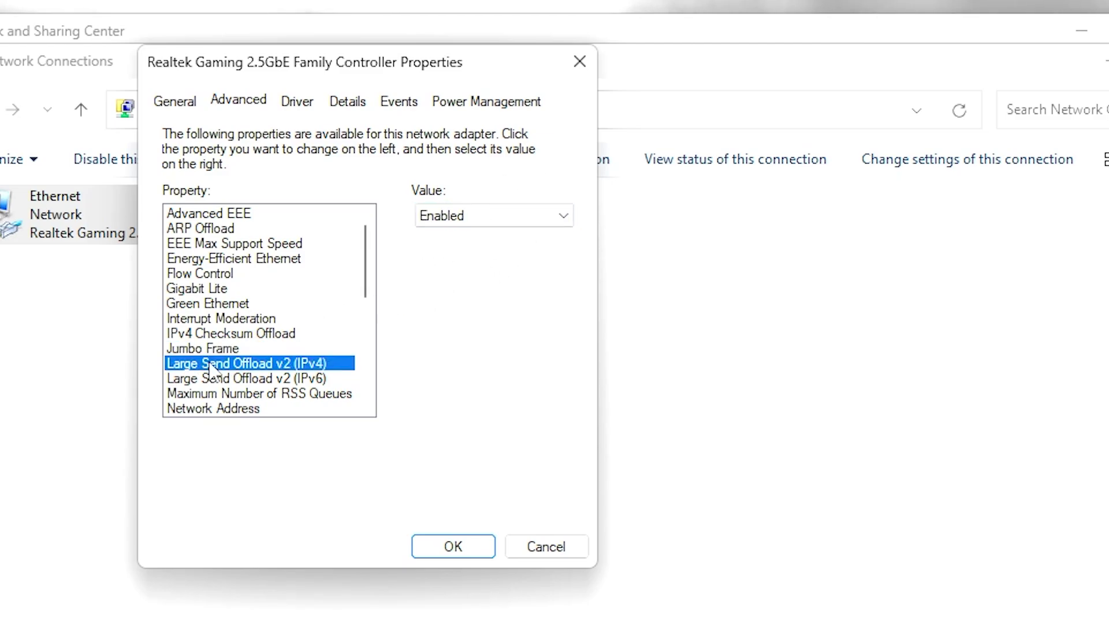
pyautogui.click(473, 216)
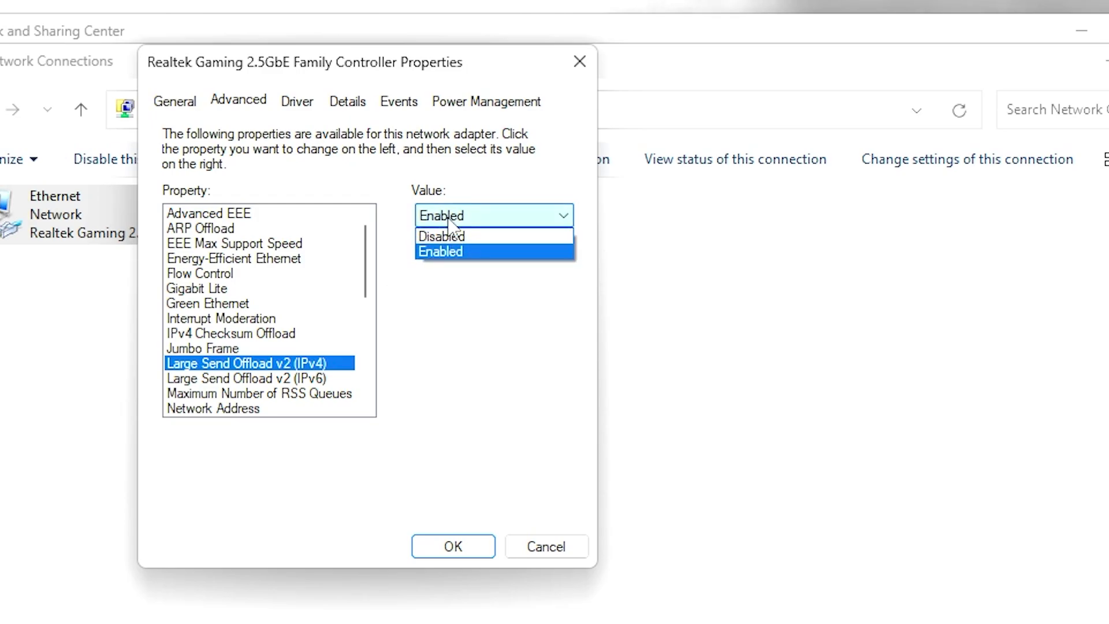
pyautogui.click(465, 235)
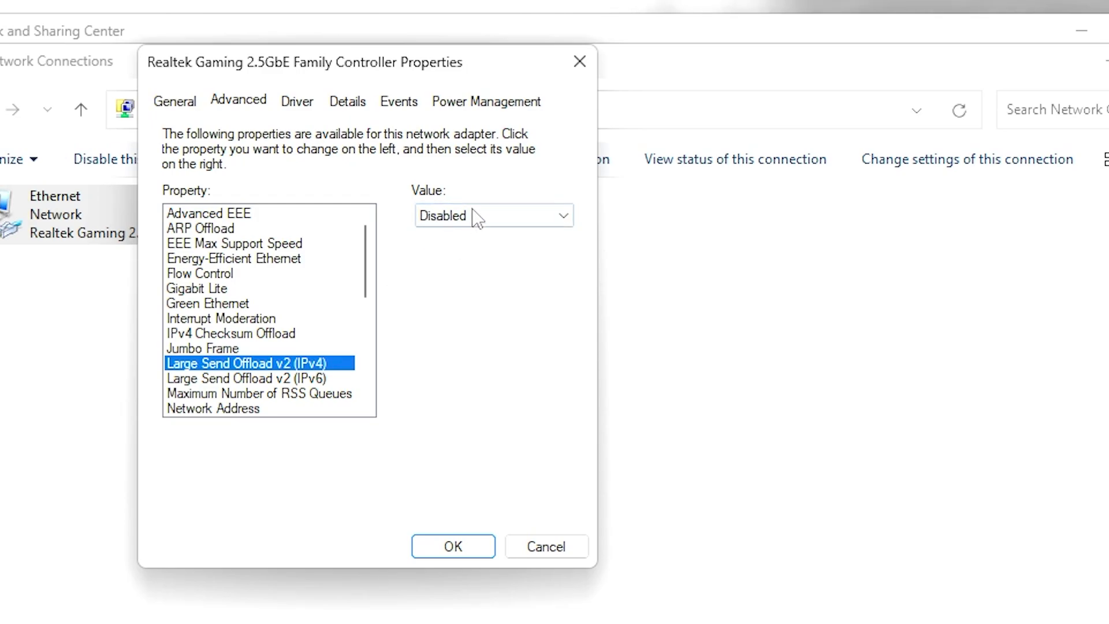
pyautogui.click(233, 379)
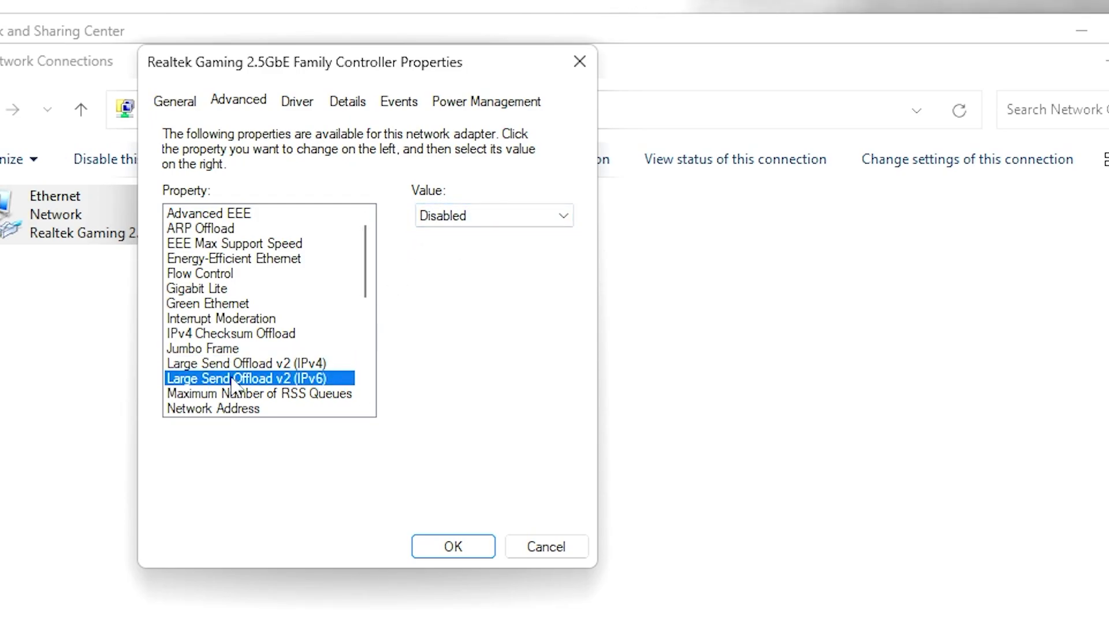
pyautogui.click(462, 217)
pyautogui.click(445, 237)
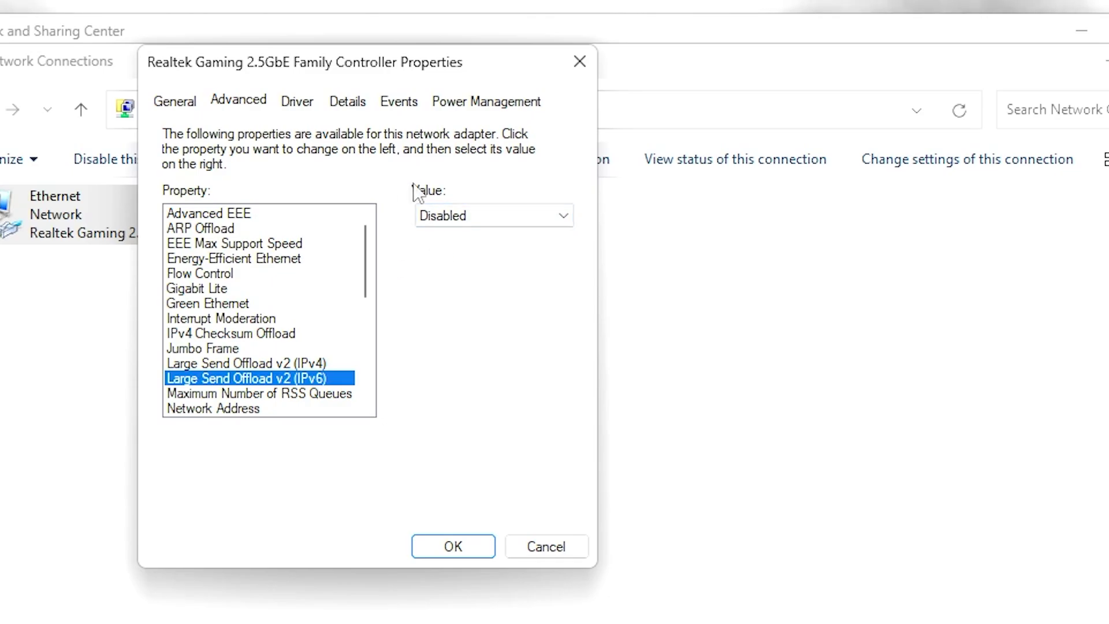
# Step: Keep Maximum Number of RSS Queues at 2 Queues
pyautogui.scroll(-2, 257, 312)
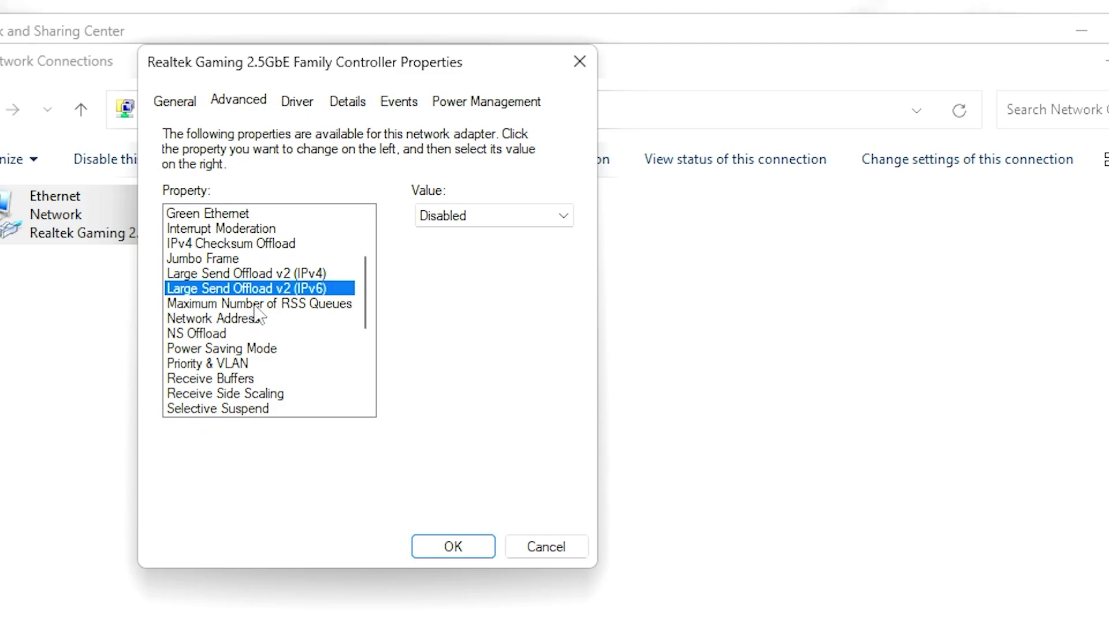
pyautogui.click(263, 303)
pyautogui.click(465, 217)
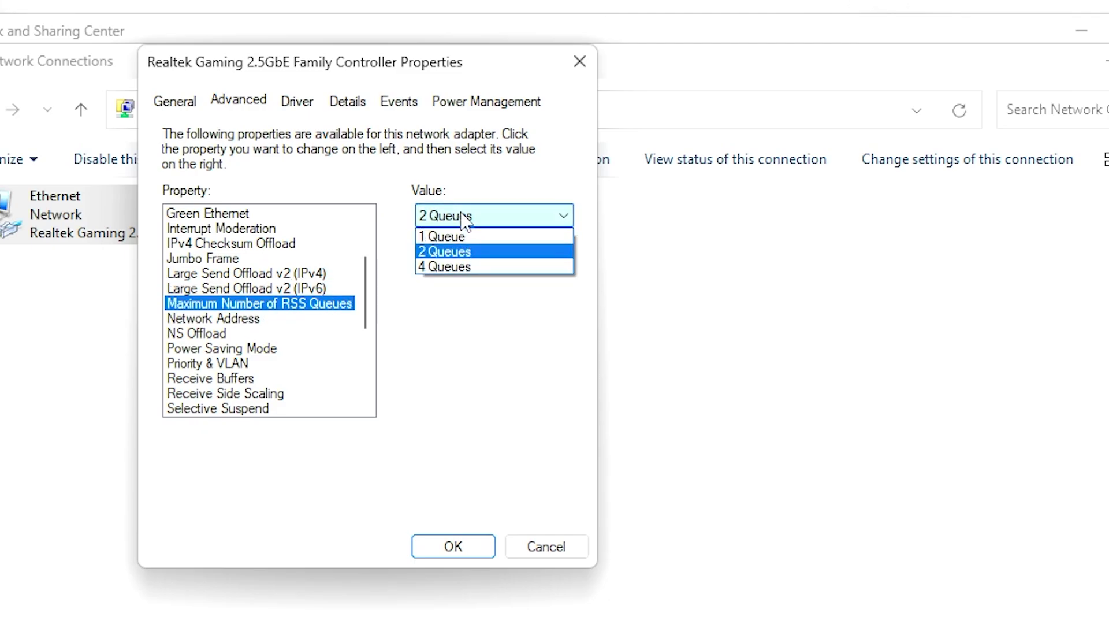
pyautogui.click(457, 257)
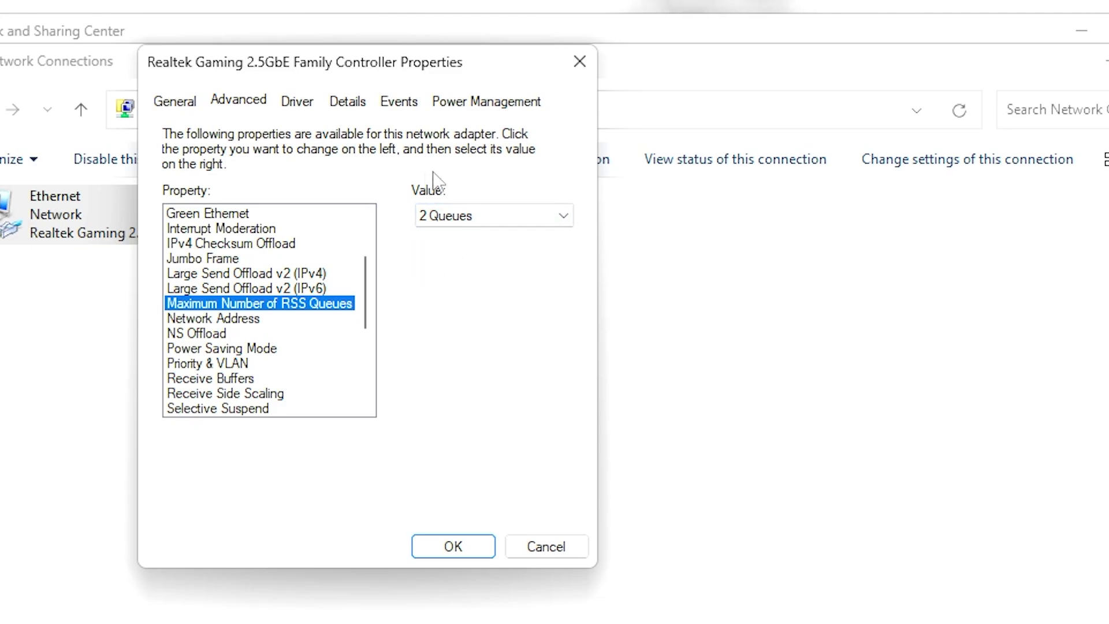
pyautogui.click(183, 320)
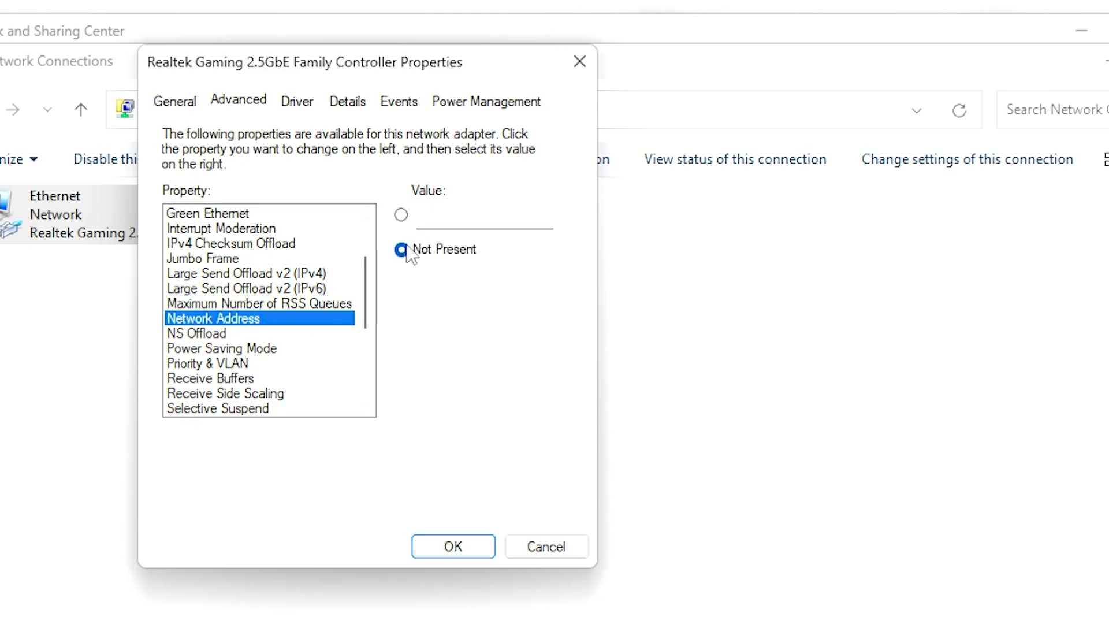
# Step: Set NS Offload and Power Saving Mode to Disabled, then bring up the Priority & VLAN choices
pyautogui.click(217, 334)
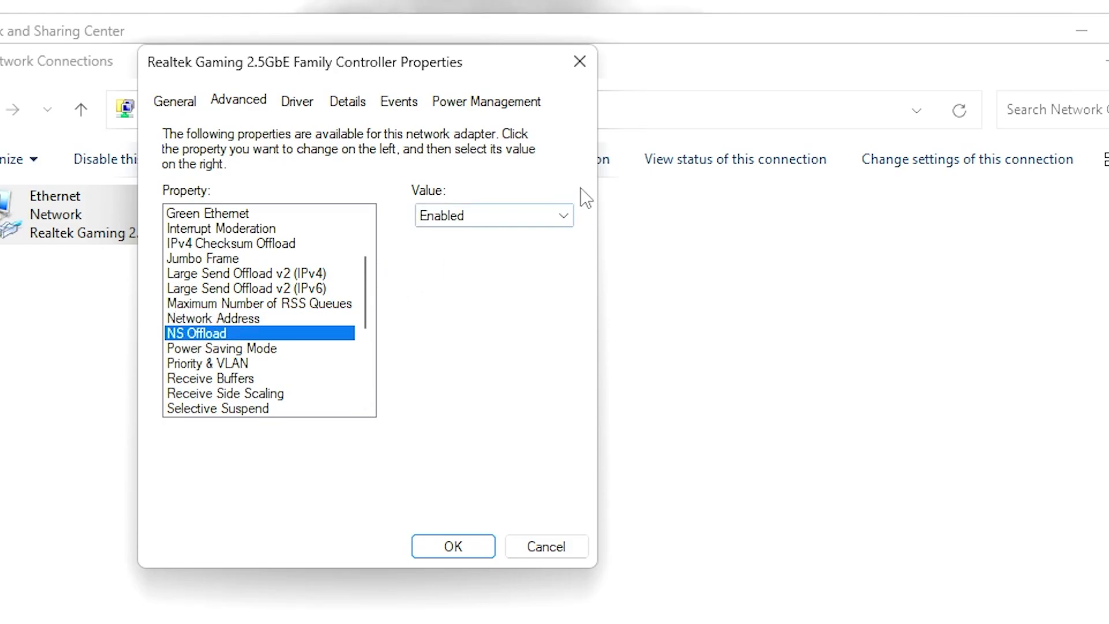
pyautogui.click(483, 217)
pyautogui.click(462, 237)
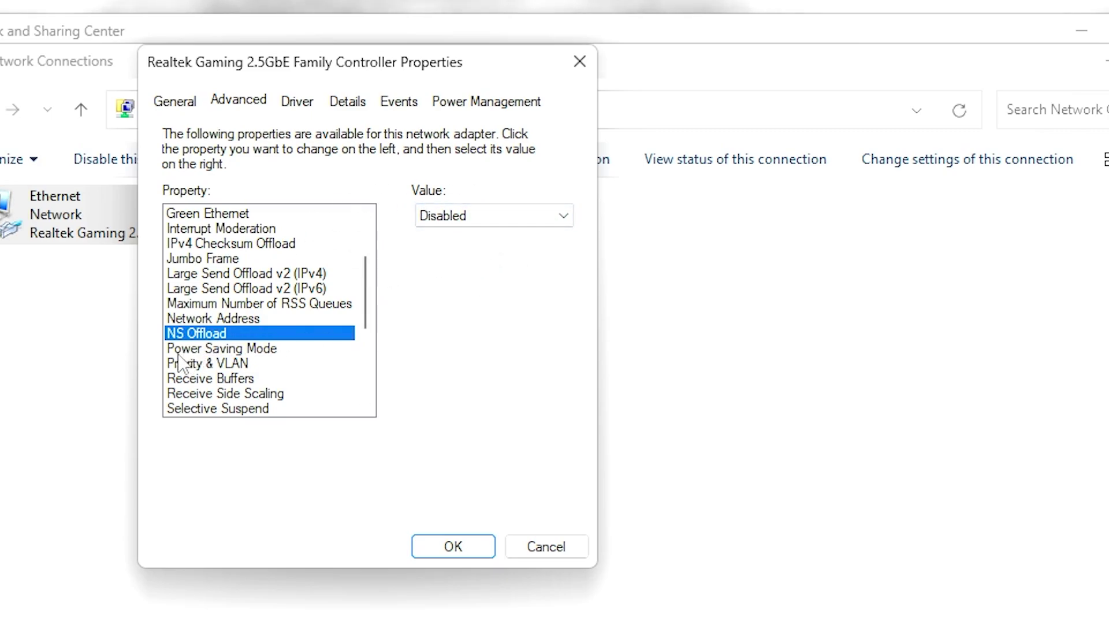
pyautogui.click(236, 348)
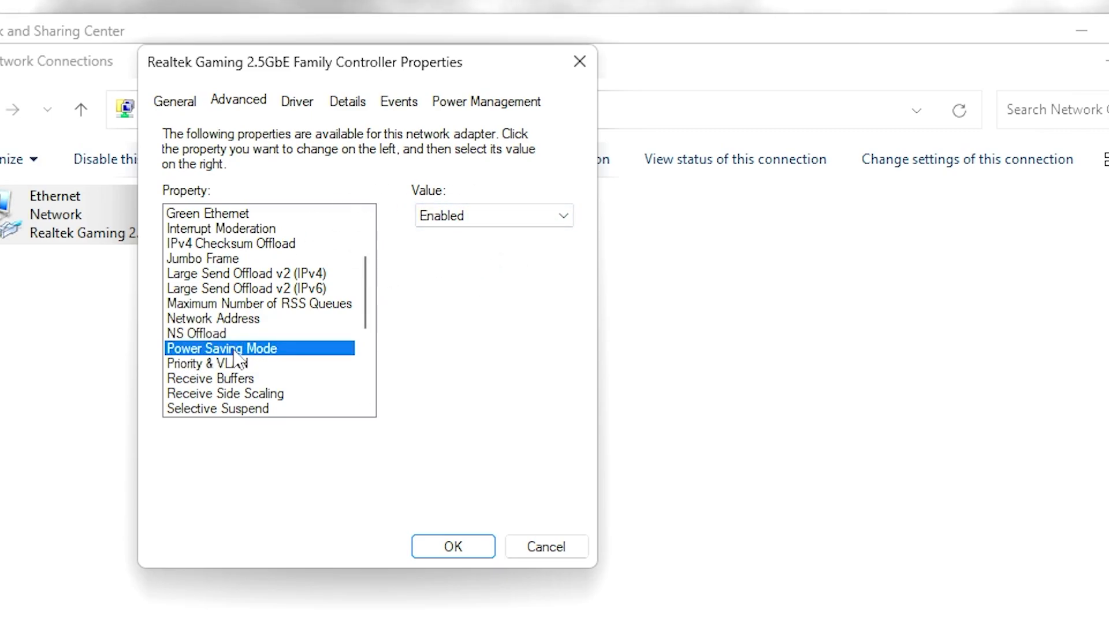
pyautogui.click(462, 215)
pyautogui.click(452, 237)
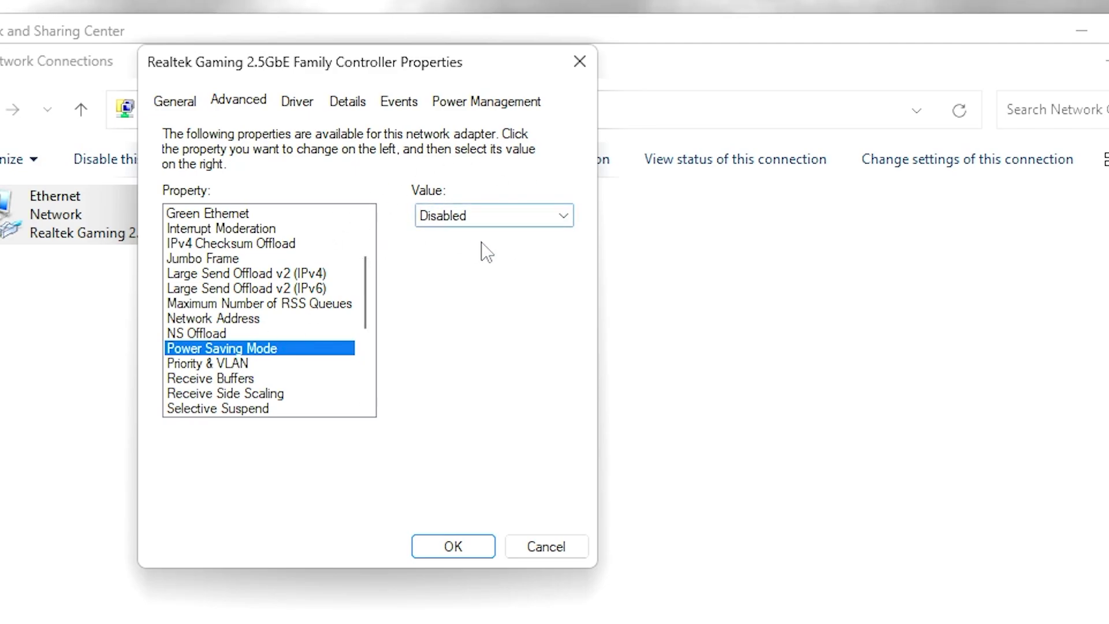
pyautogui.click(201, 364)
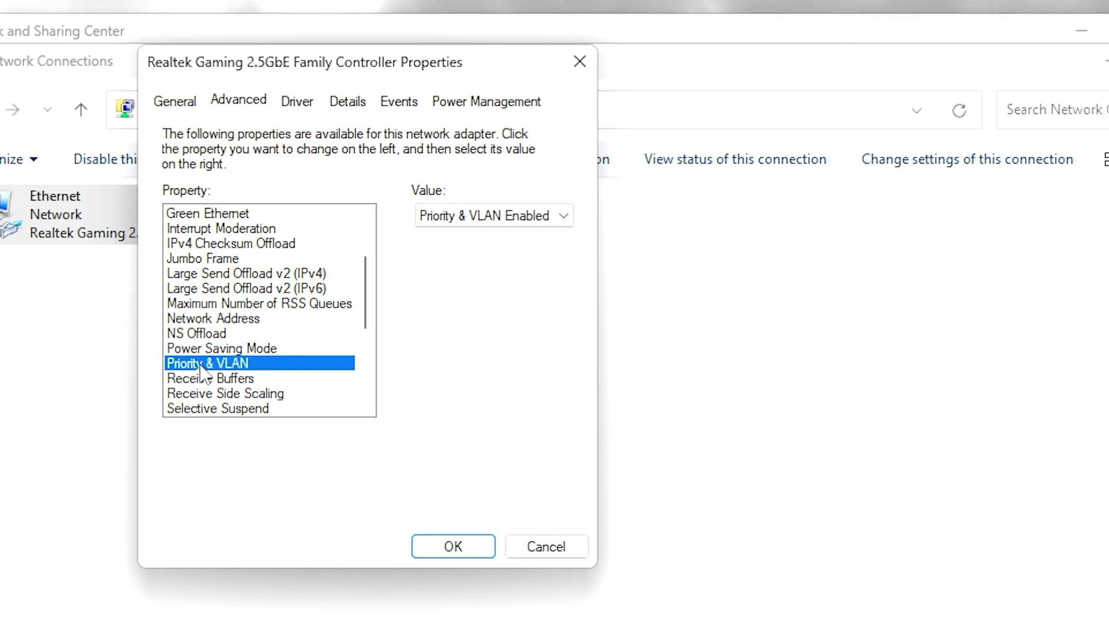
pyautogui.click(487, 219)
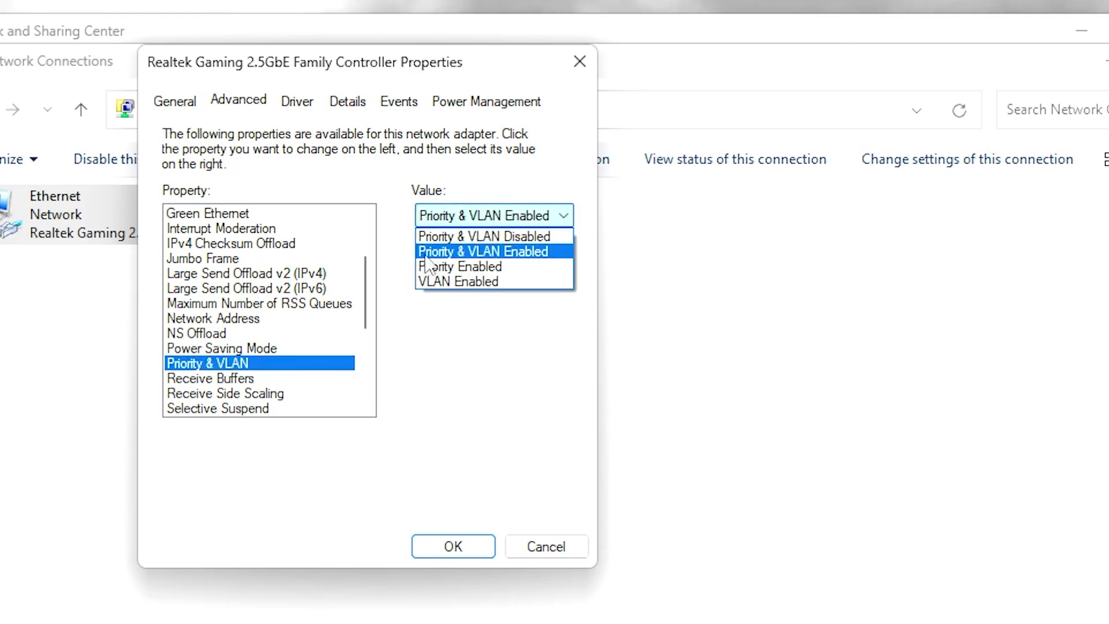
# Step: Keep Priority & VLAN Enabled and set Receive Buffers to 512 after 1000 is rejected as out of range
pyautogui.click(482, 251)
pyautogui.click(247, 378)
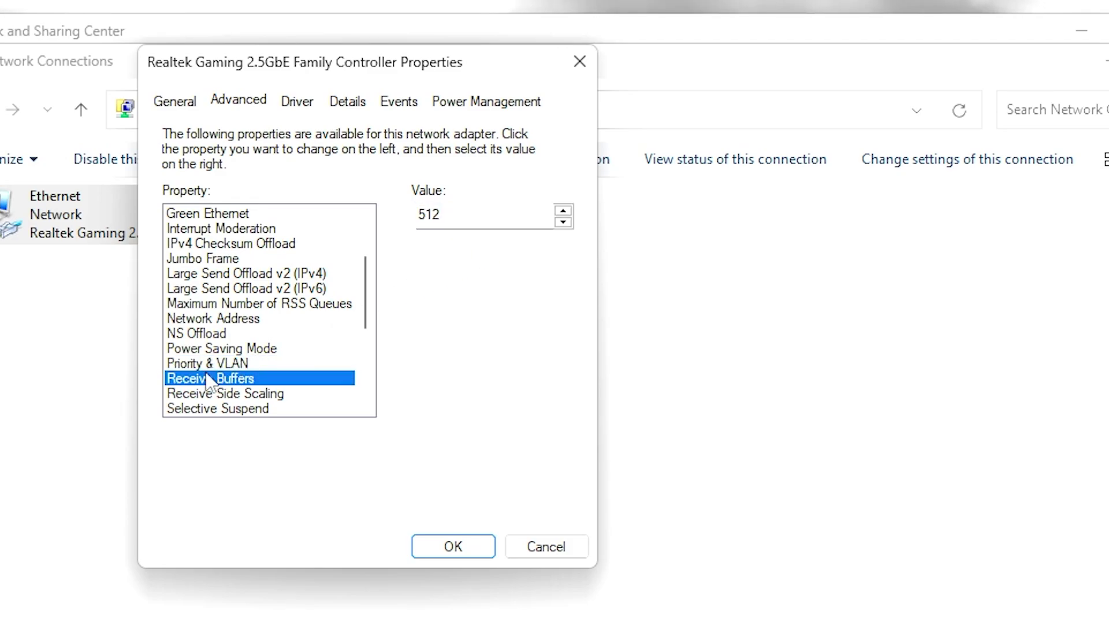
pyautogui.moveTo(454, 213); pyautogui.dragTo(395, 216)
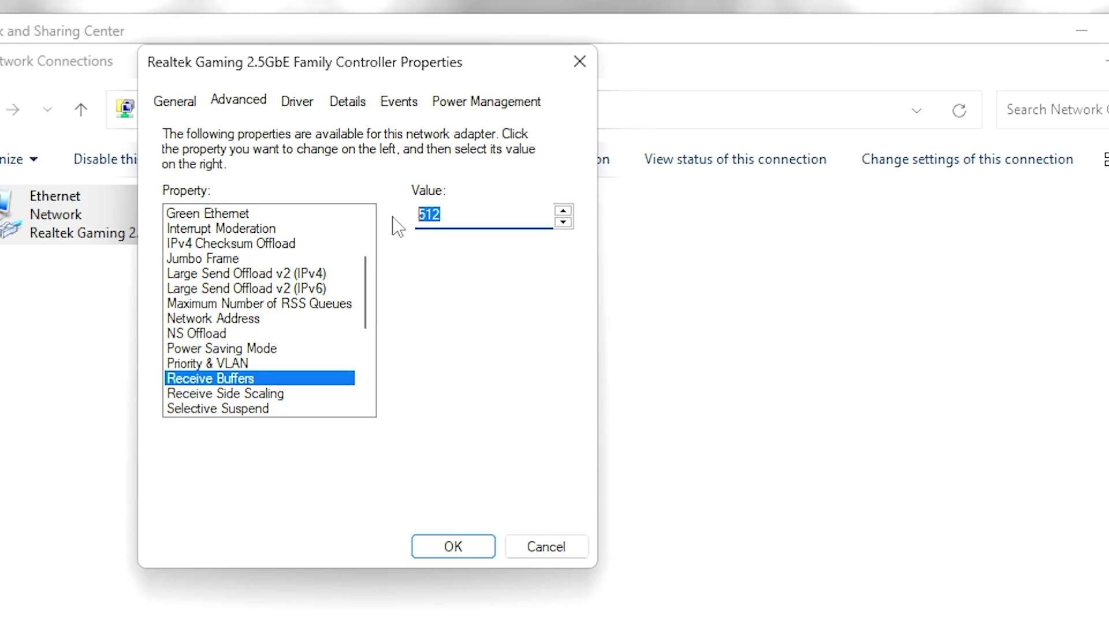
pyautogui.write('1000')
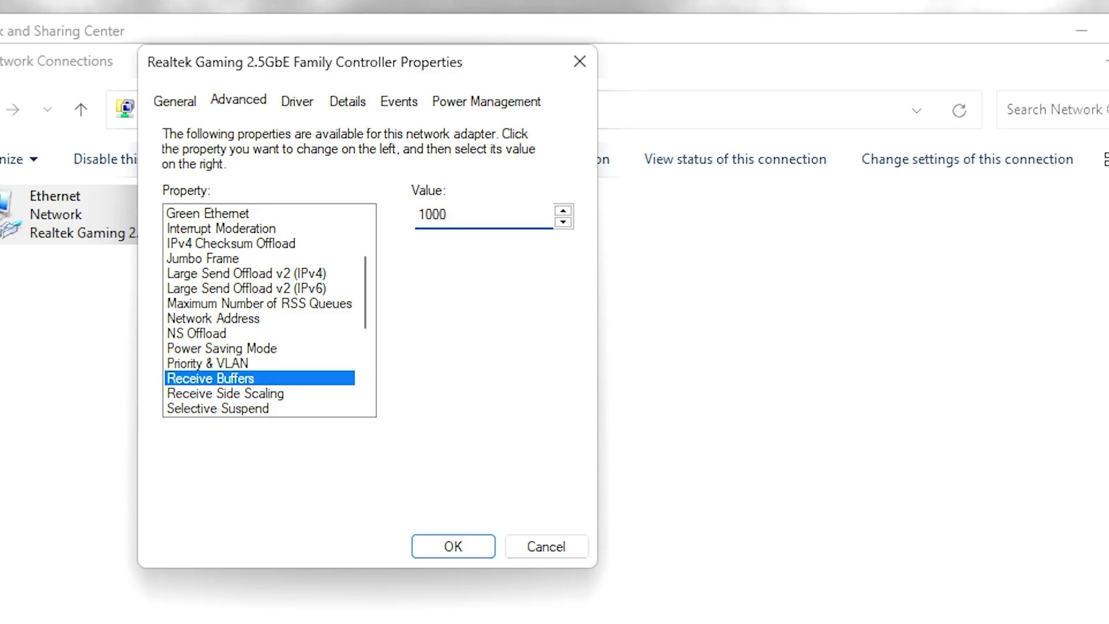
pyautogui.press('Return')
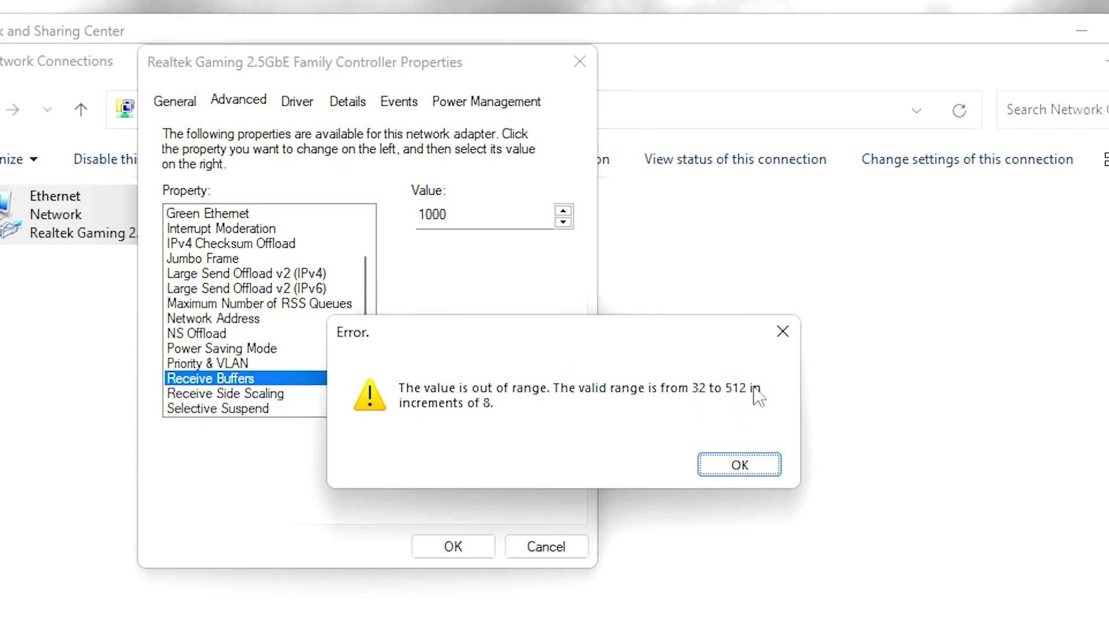
pyautogui.click(739, 465)
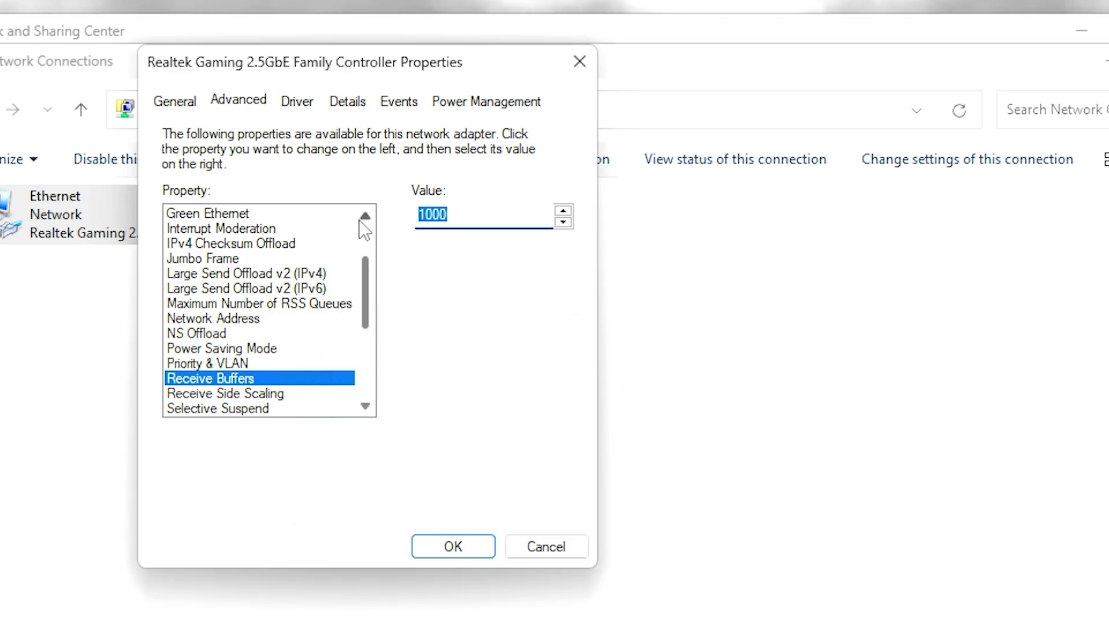
pyautogui.write('512')
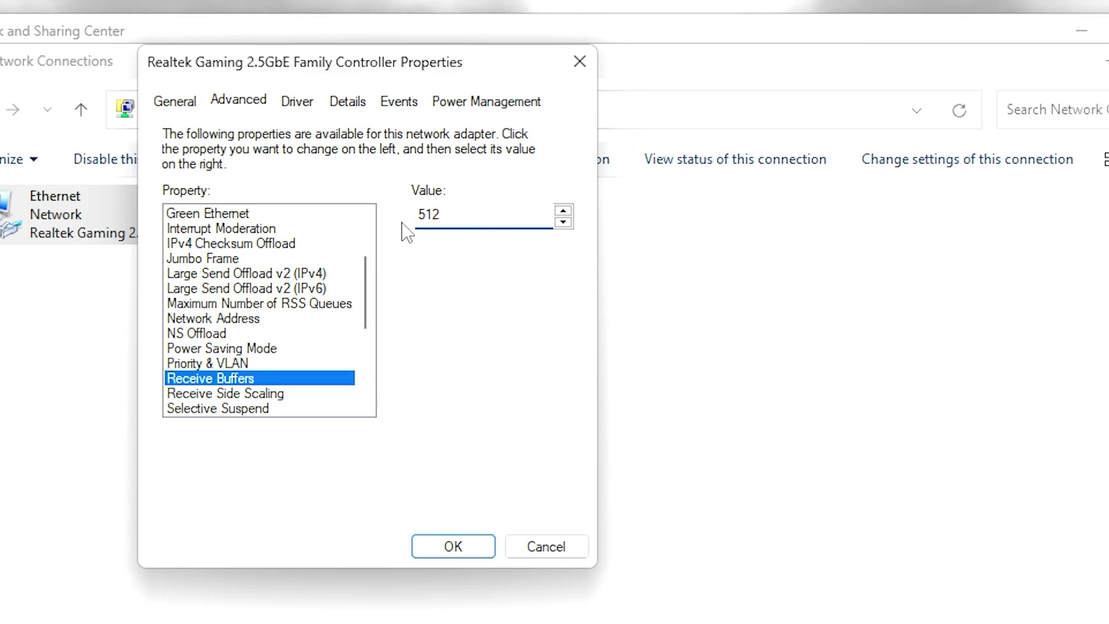
# Step: Set Receive Side Scaling to Disabled
pyautogui.click(186, 396)
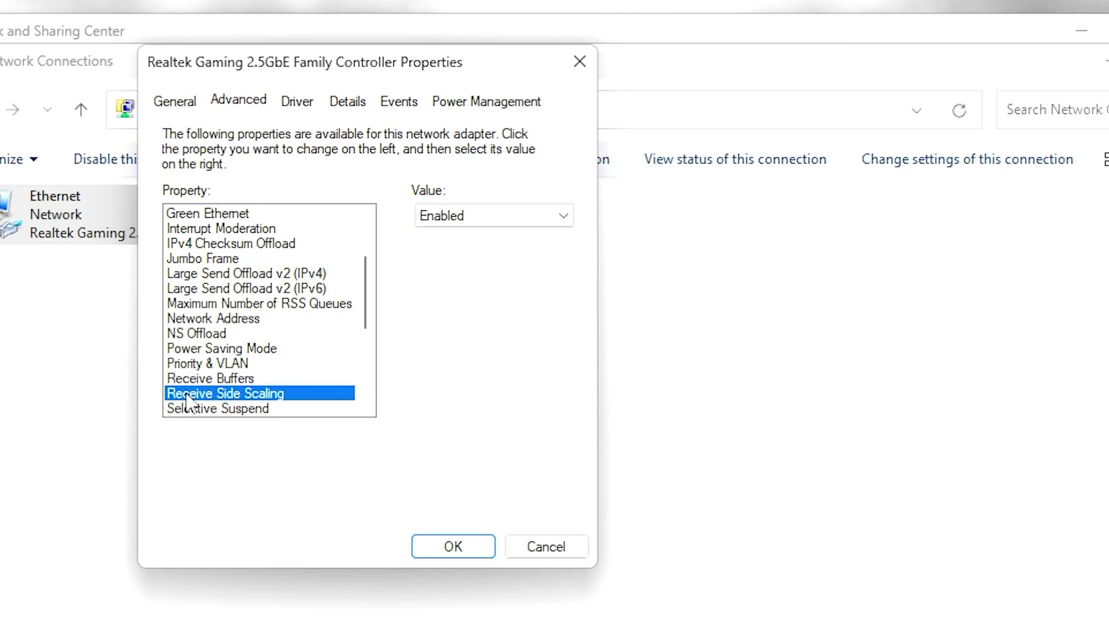
pyautogui.click(472, 218)
pyautogui.click(485, 236)
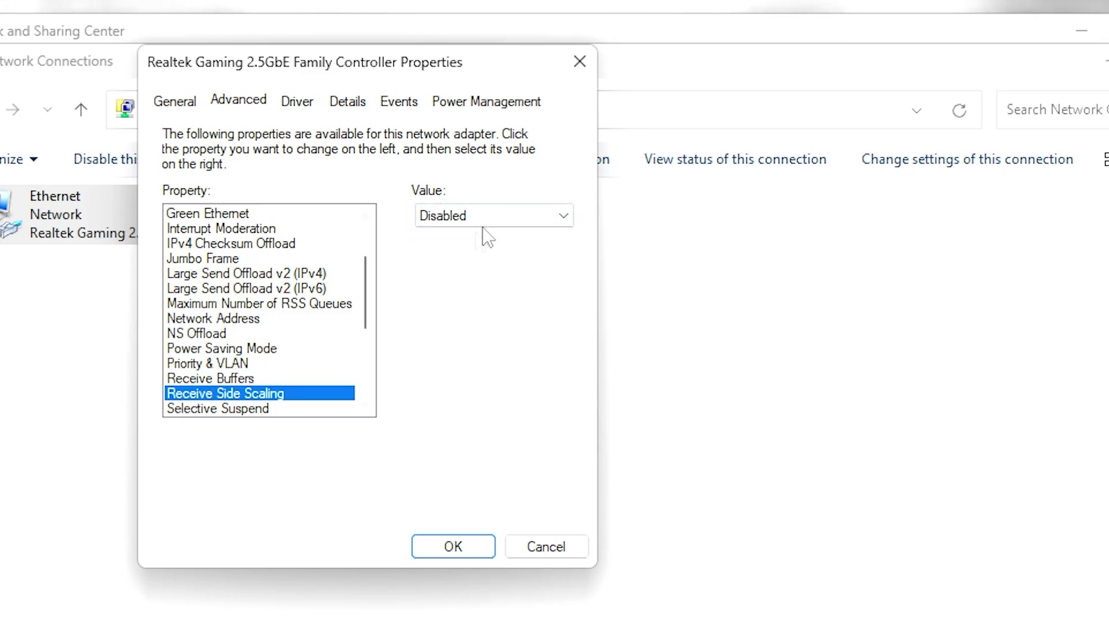
pyautogui.scroll(-1, 266, 286)
pyautogui.scroll(-2, 266, 286)
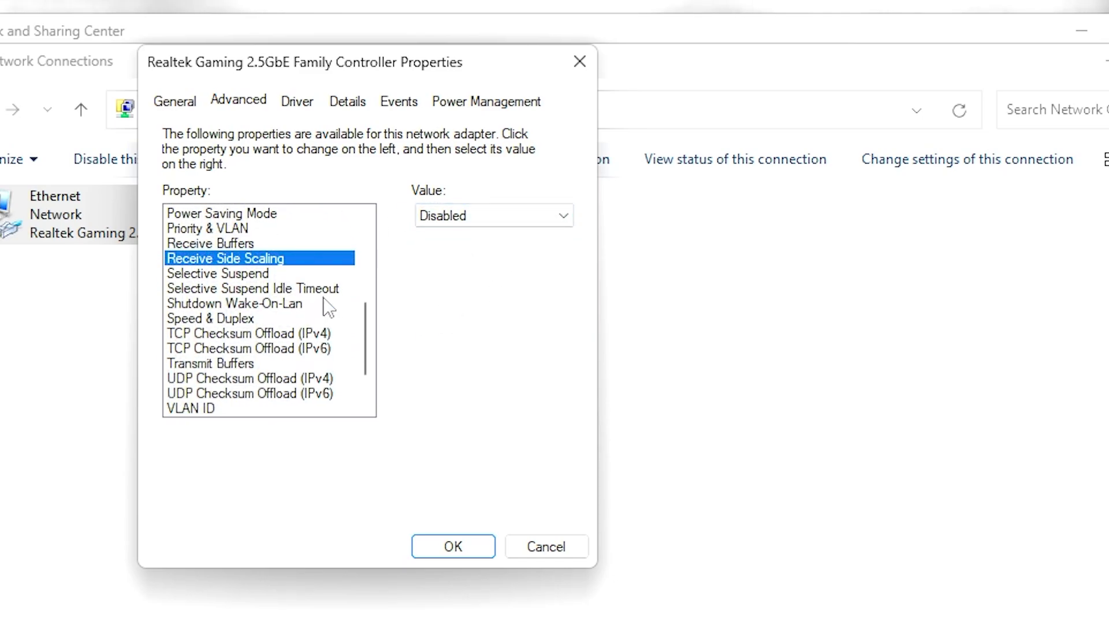
# Step: Set Selective Suspend and Shutdown Wake-On-Lan to Disabled
pyautogui.click(218, 274)
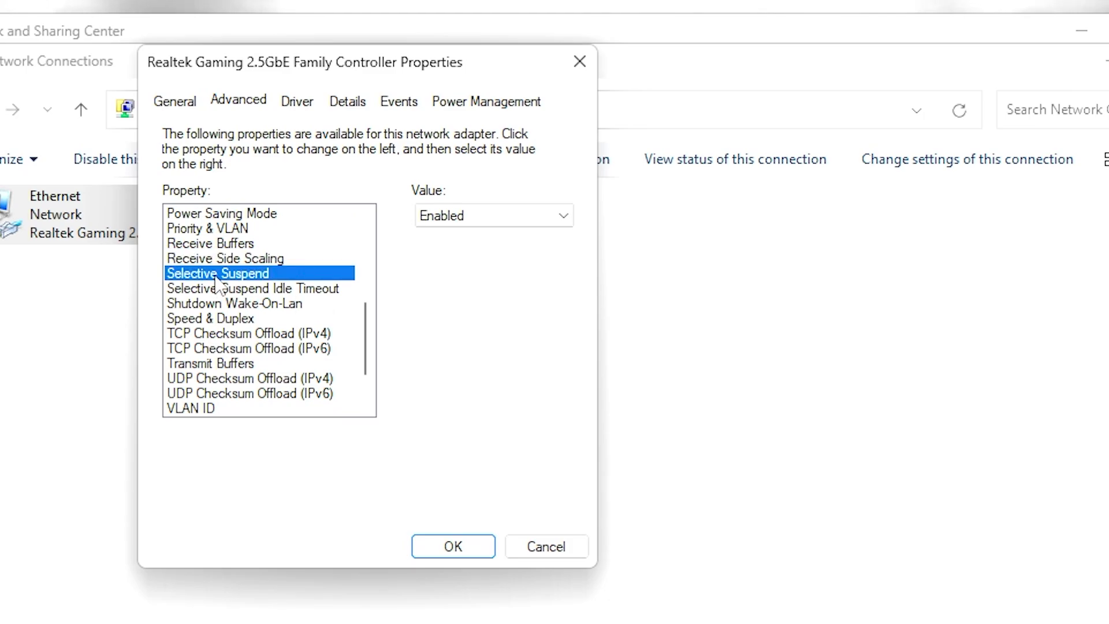
pyautogui.click(470, 219)
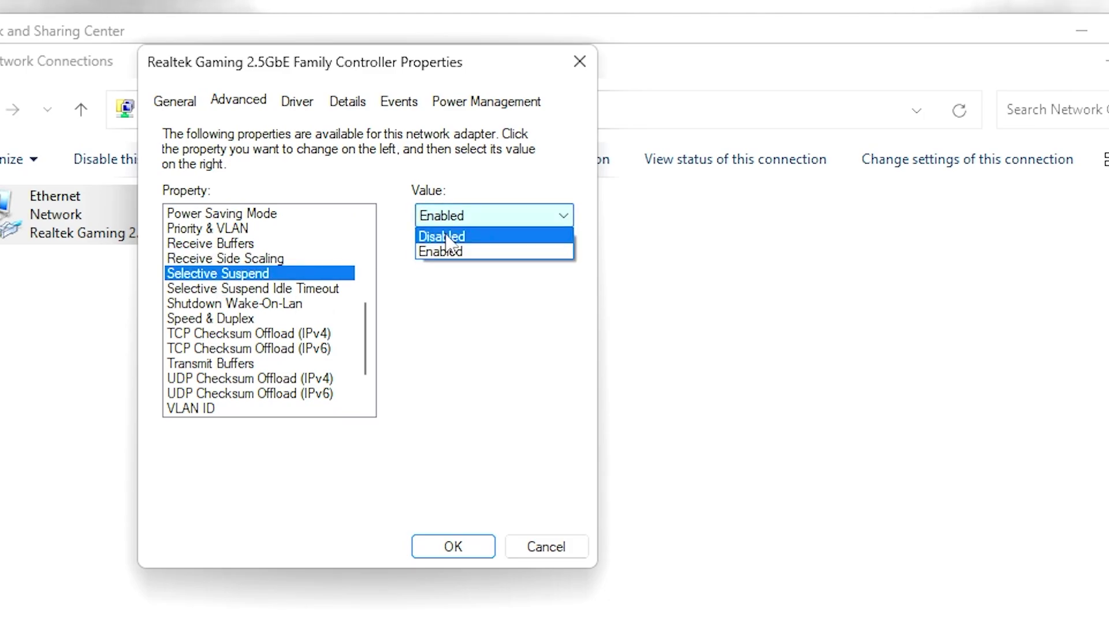
pyautogui.click(466, 235)
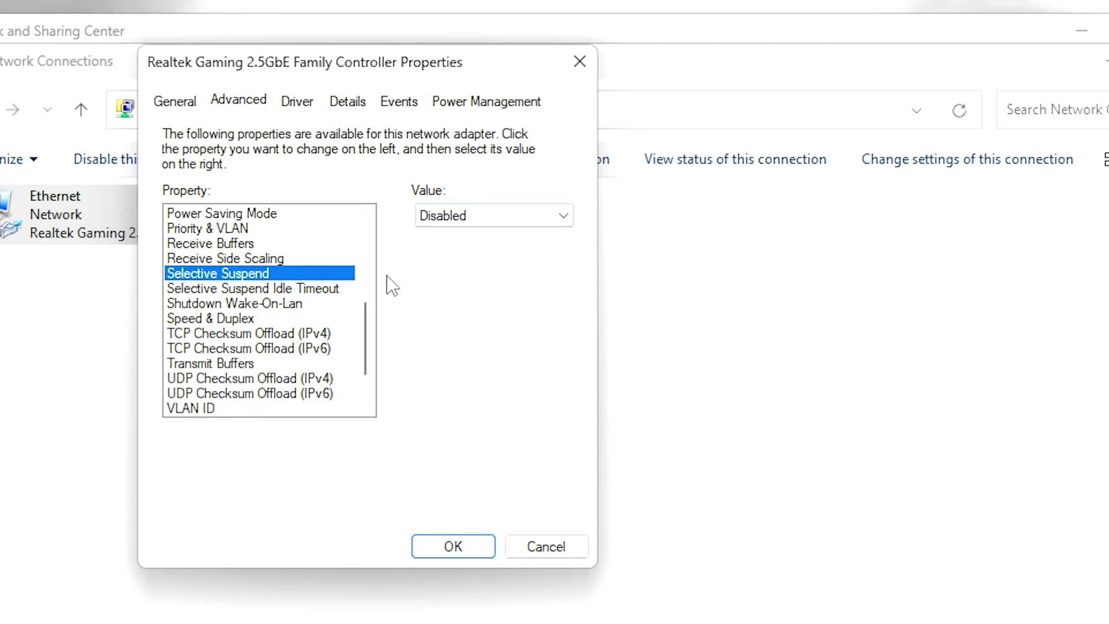
pyautogui.click(251, 288)
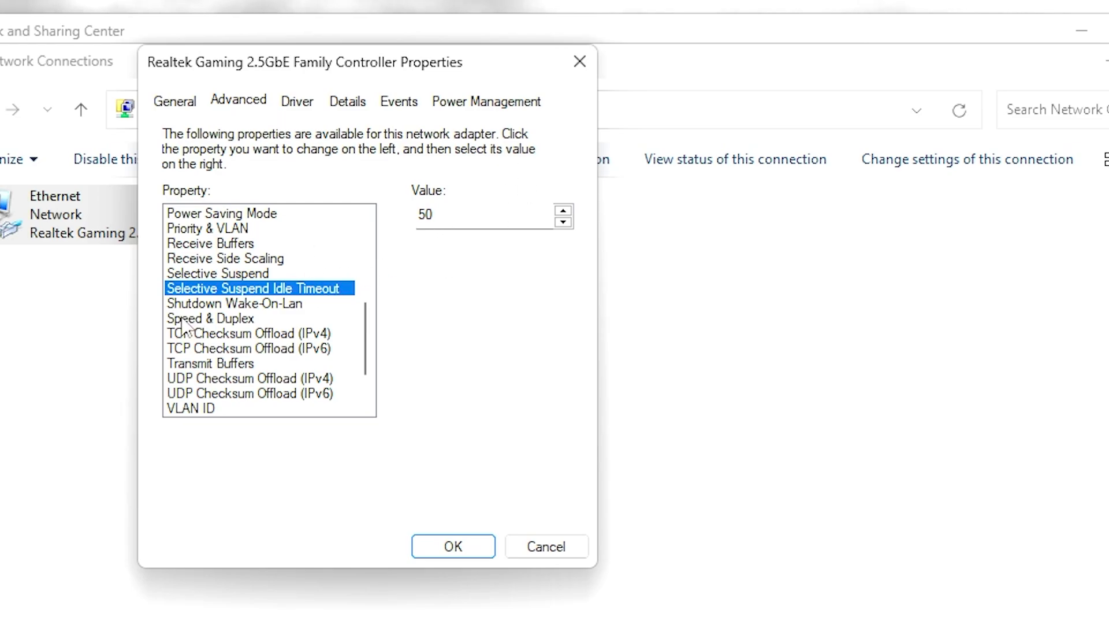
pyautogui.click(206, 306)
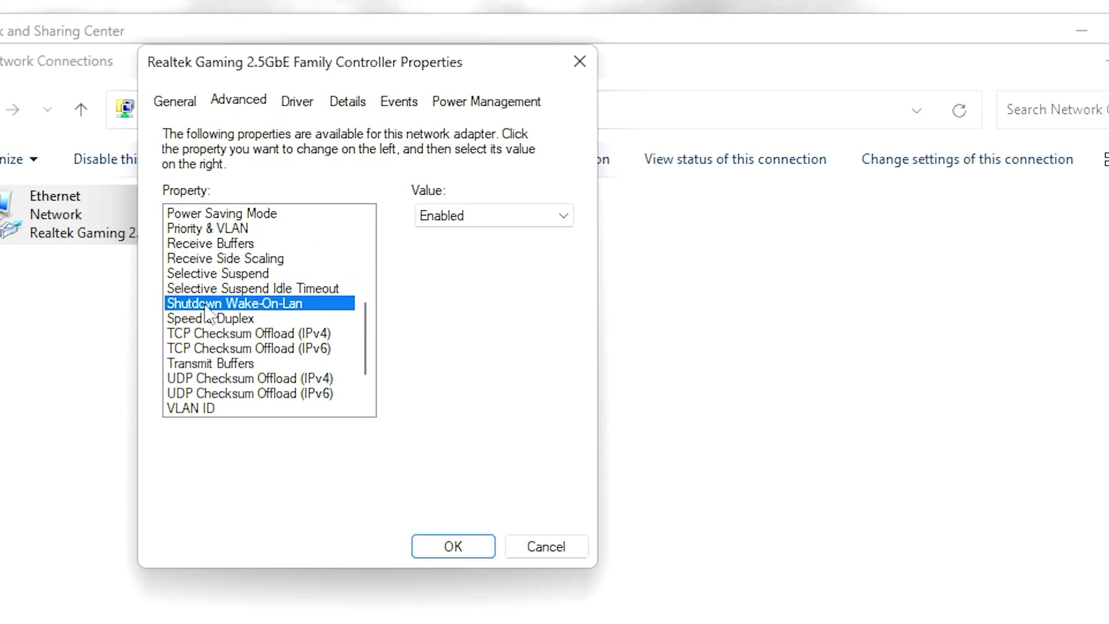
pyautogui.click(479, 218)
pyautogui.click(459, 236)
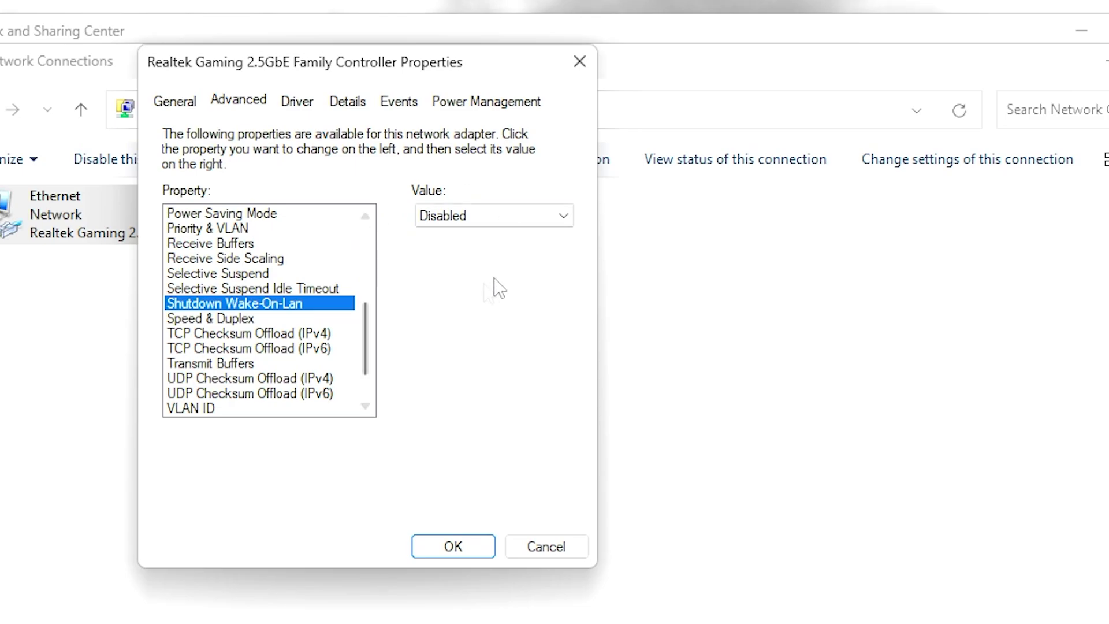
# Step: Set Speed & Duplex to 2.5 Gbps Full Duplex
pyautogui.click(195, 319)
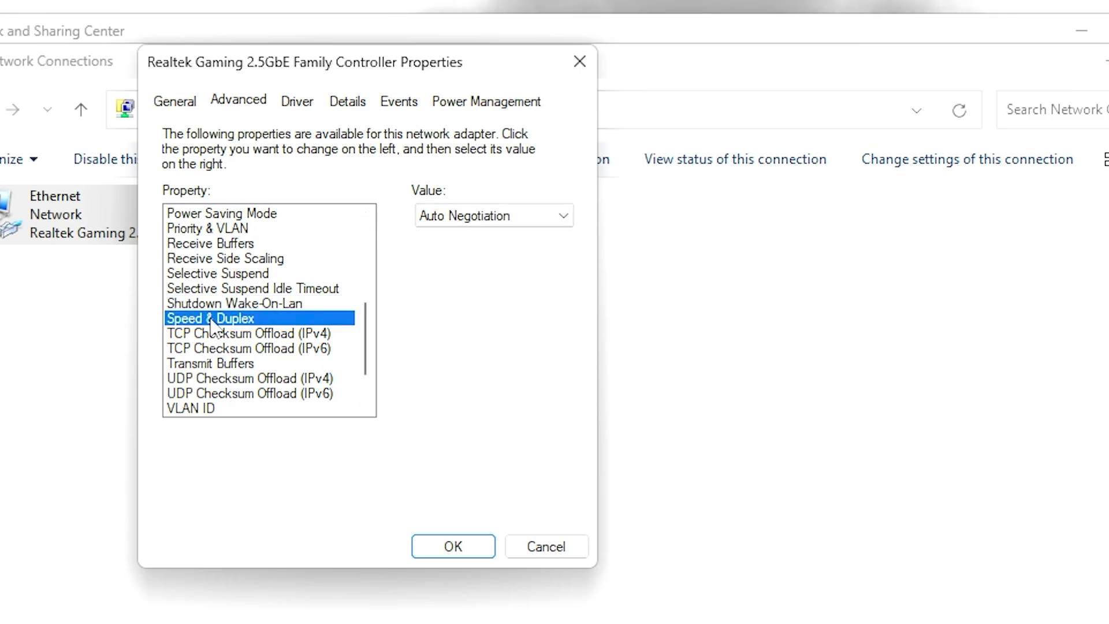
pyautogui.click(463, 216)
pyautogui.click(464, 215)
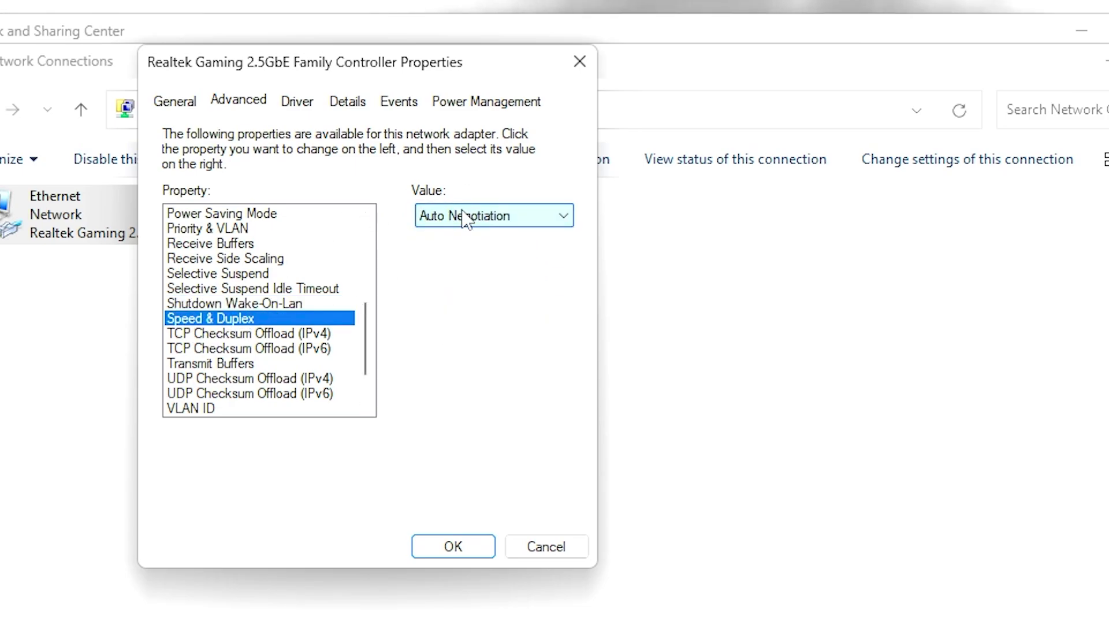
pyautogui.click(464, 214)
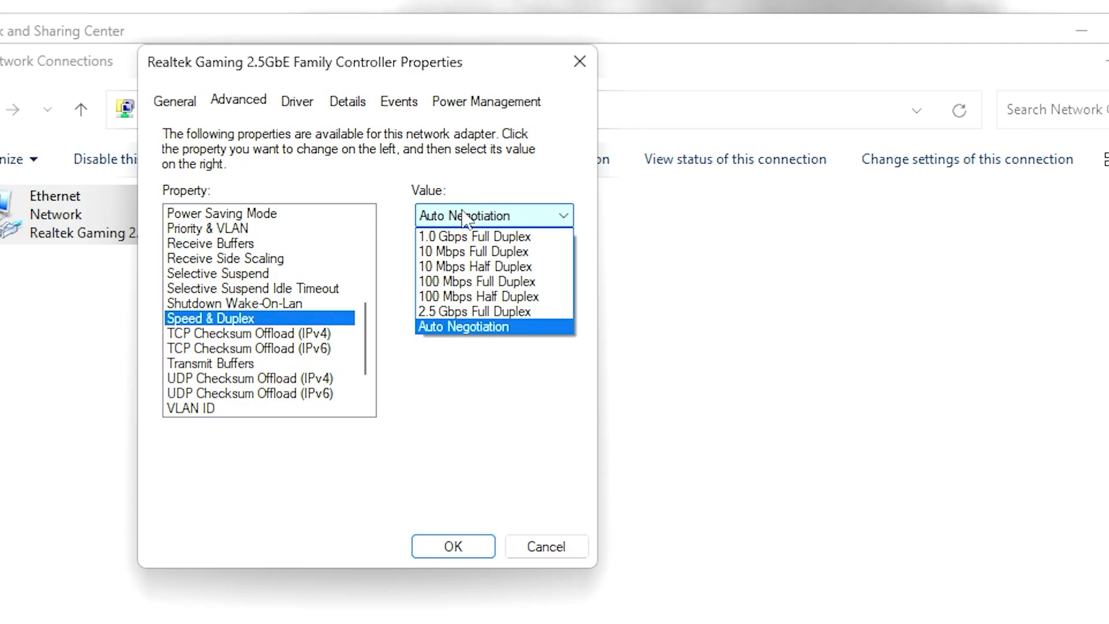
pyautogui.click(464, 312)
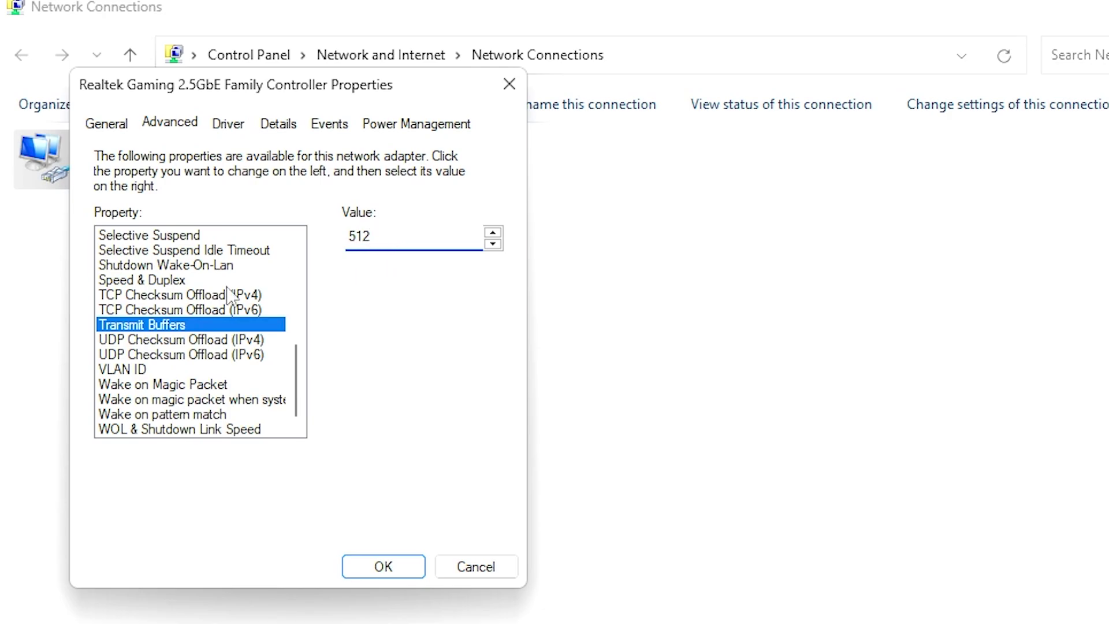
# Step: Leave WOL & Shutdown Link Speed at 10 Mbps First, apply the adapter settings, and close Network Connections
pyautogui.click(127, 341)
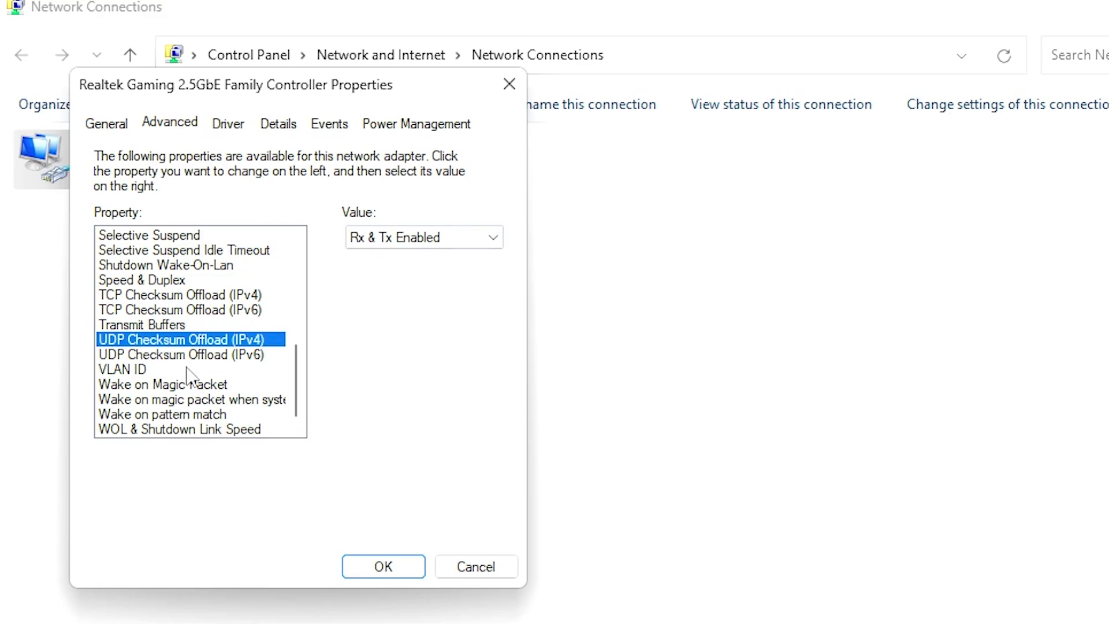
pyautogui.click(191, 355)
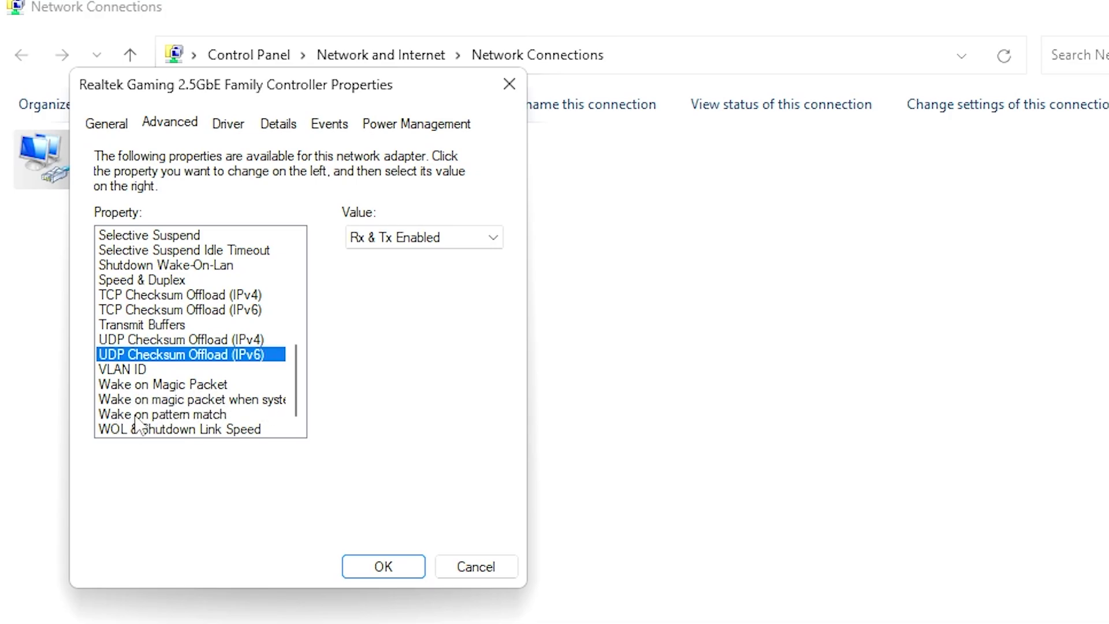
pyautogui.click(220, 428)
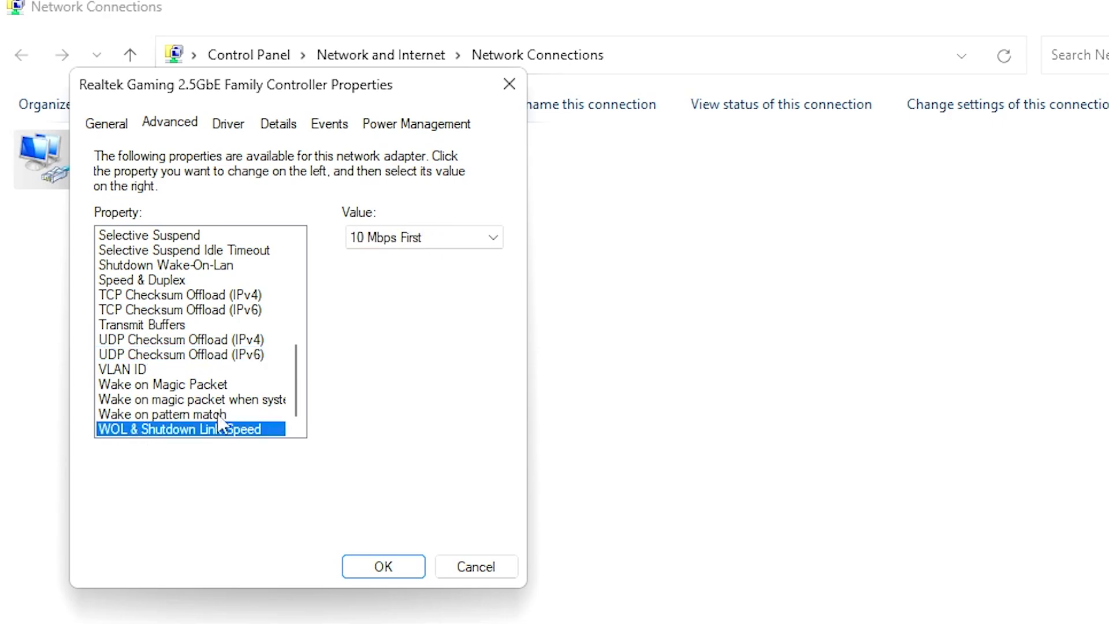
pyautogui.click(428, 238)
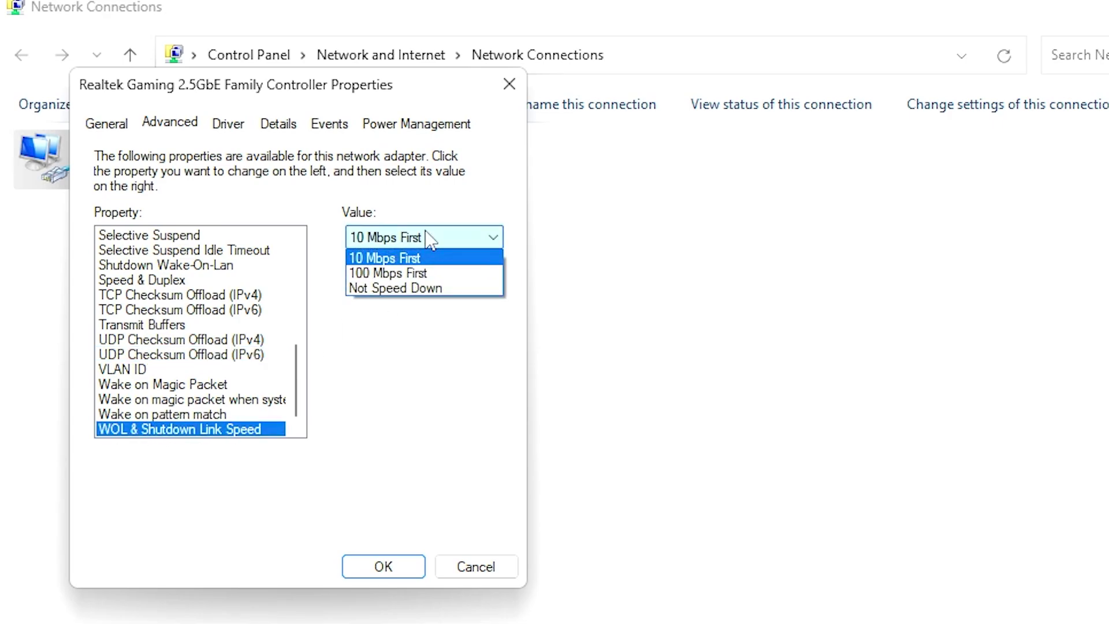
pyautogui.click(366, 416)
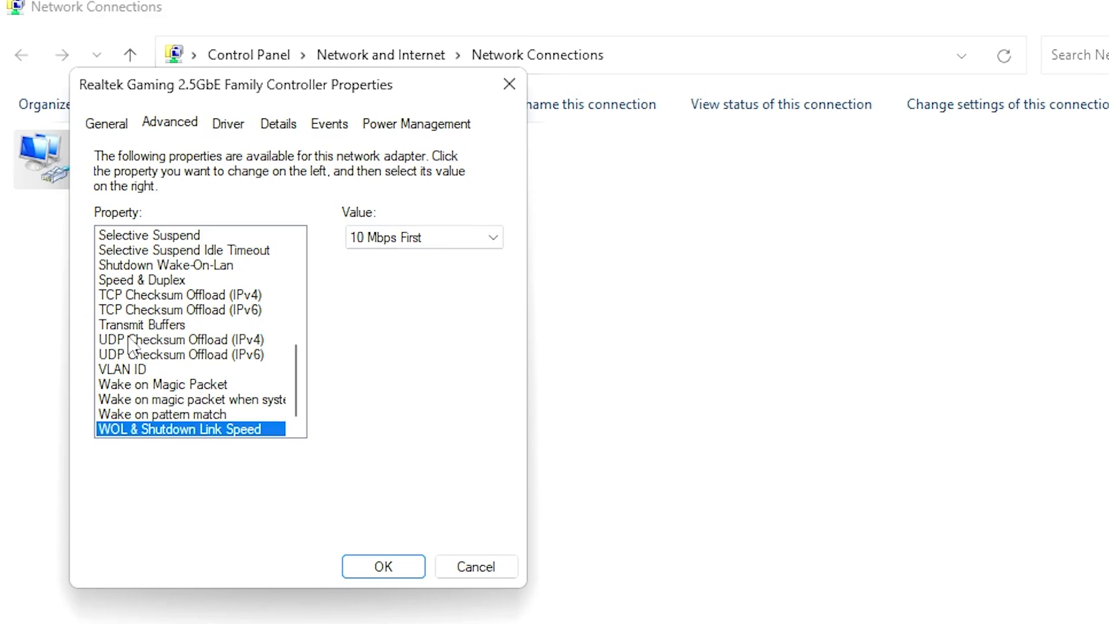
pyautogui.click(386, 573)
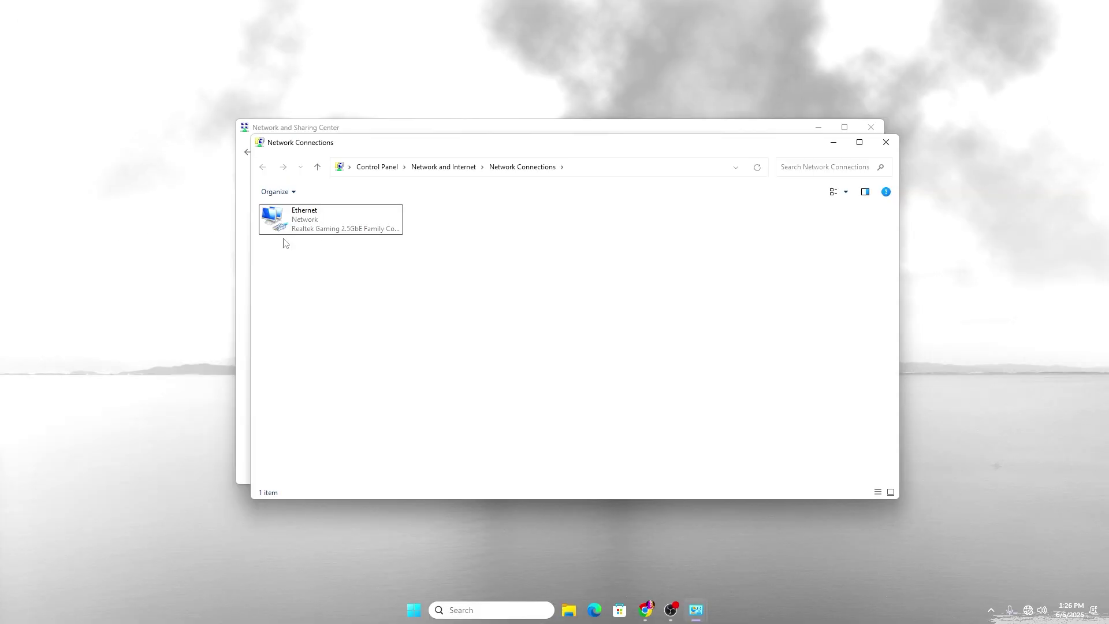
pyautogui.click(885, 142)
# Step: Close Network and Sharing Center, browse GearUP's popular games, and return to the Home library
pyautogui.click(870, 127)
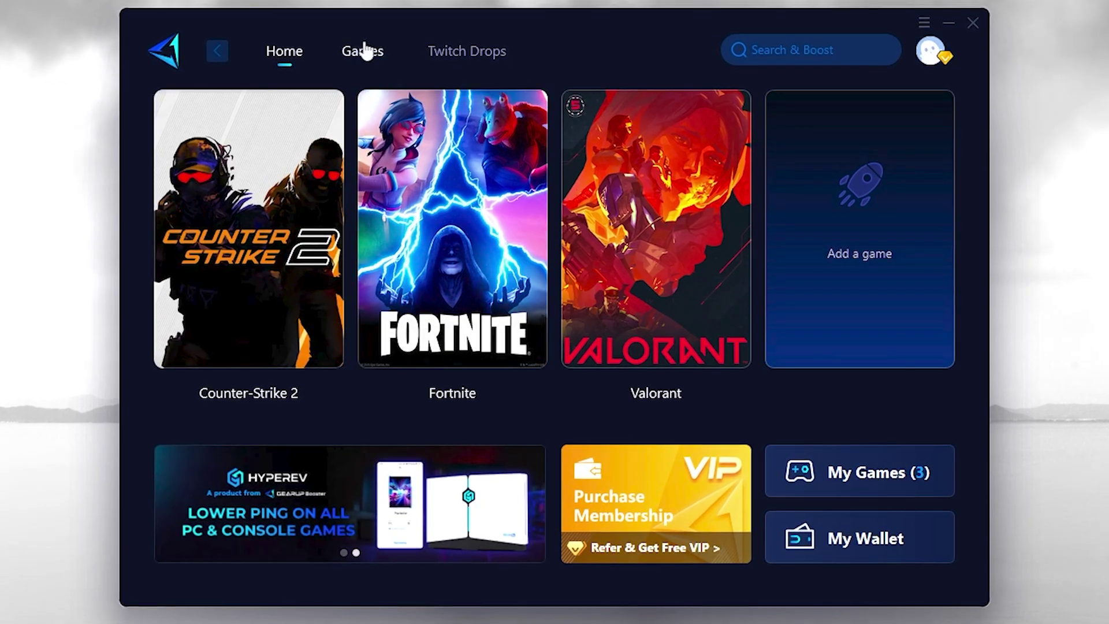
pyautogui.click(364, 51)
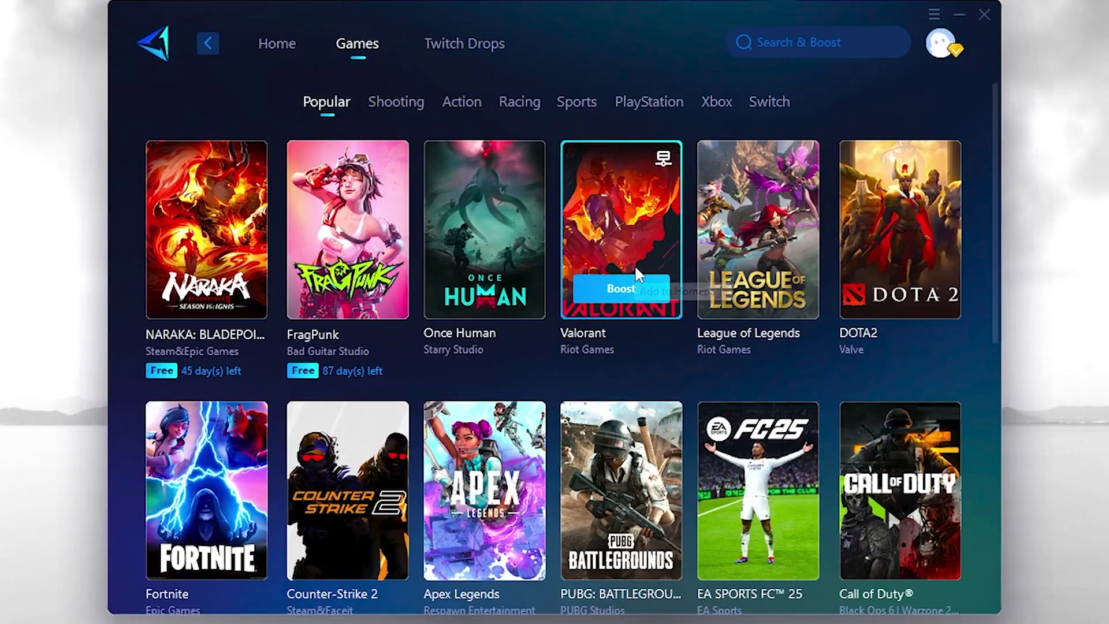
pyautogui.scroll(-5, 634, 271)
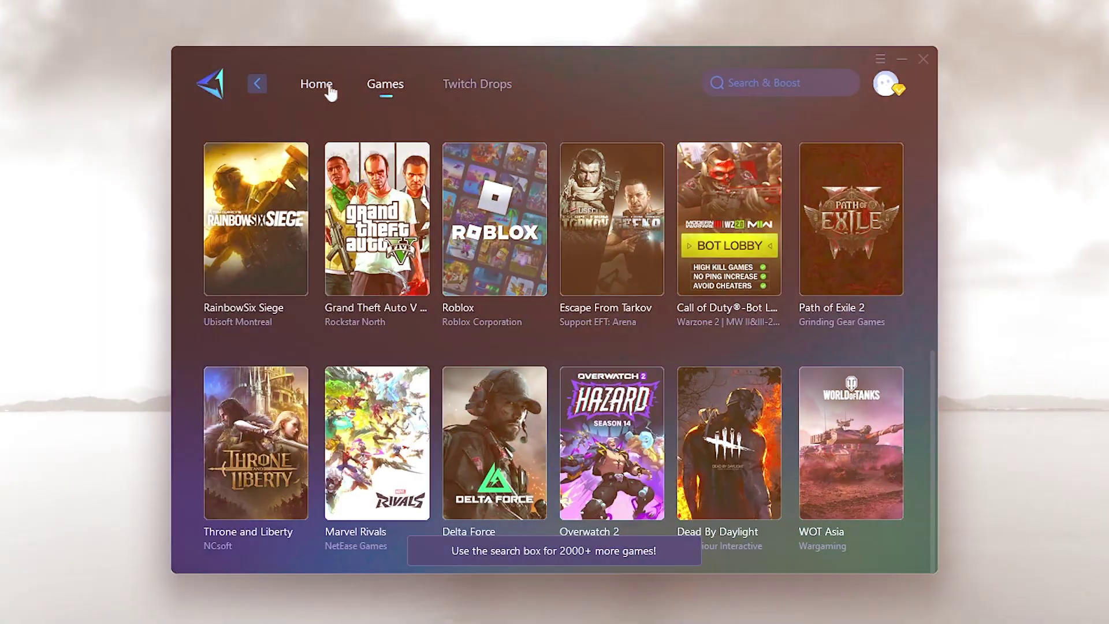
pyautogui.click(326, 87)
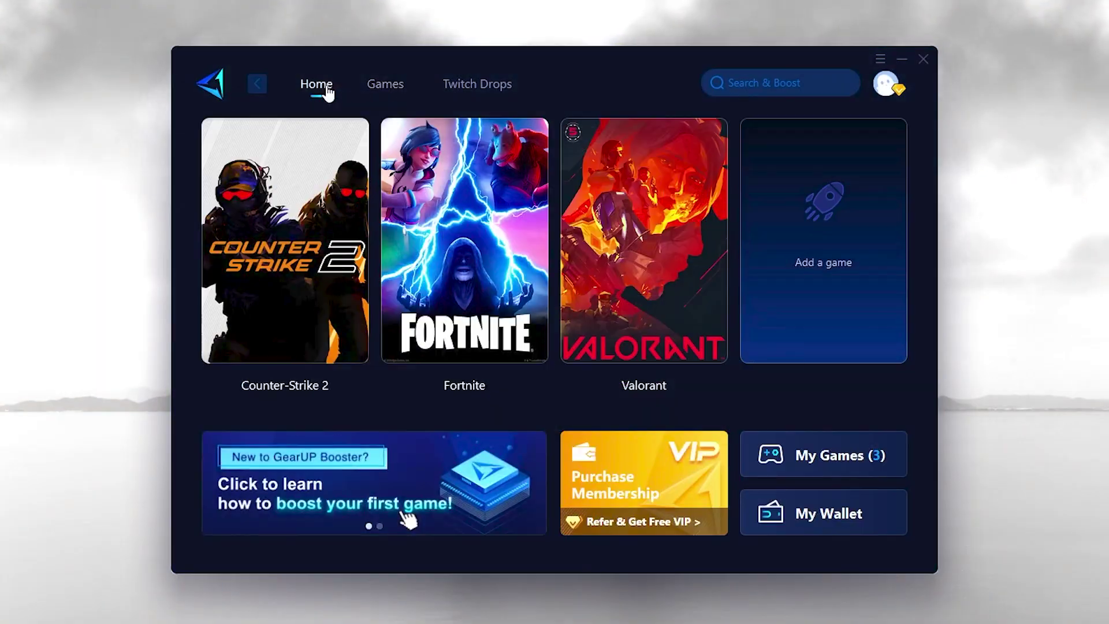
# Step: Start boosting Fortnite in GearUP Booster from its game card
pyautogui.moveTo(318, 173)
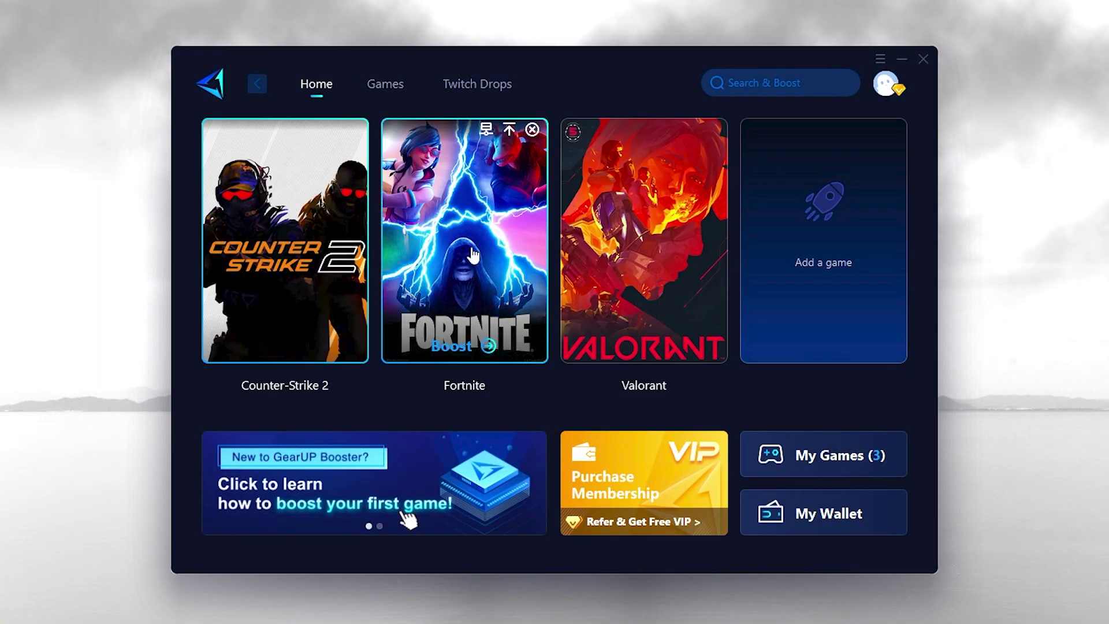
pyautogui.moveTo(507, 294)
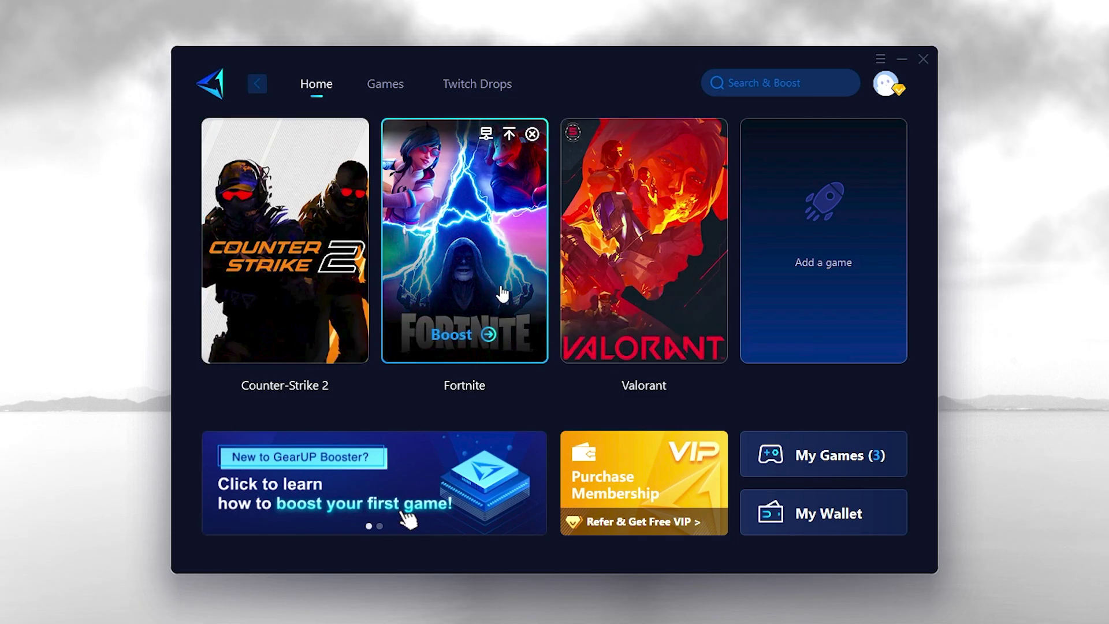
pyautogui.click(460, 338)
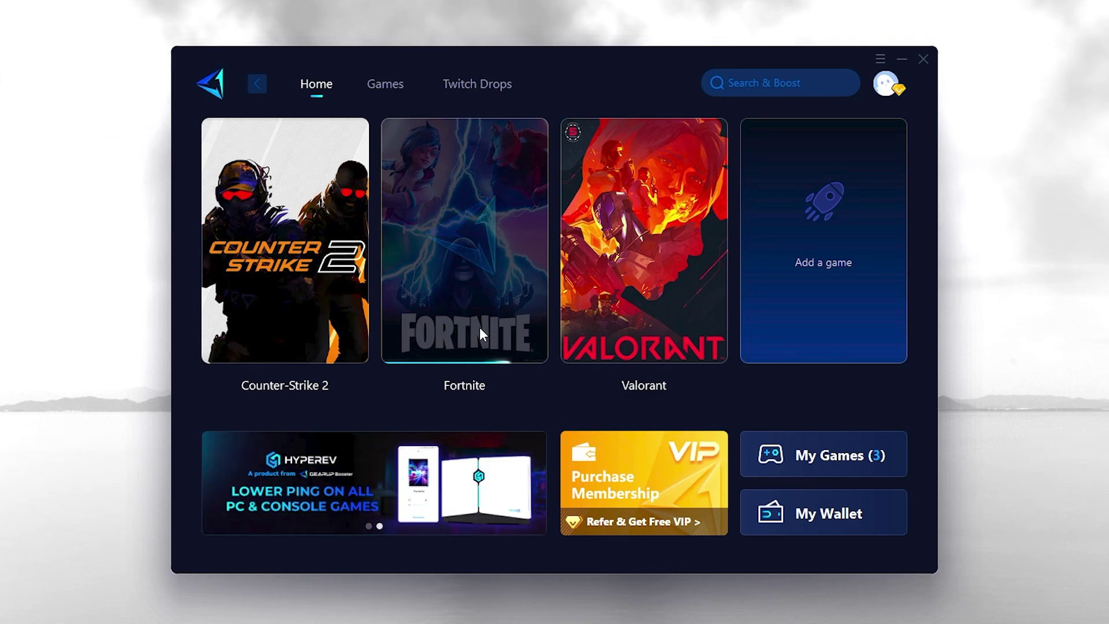
pyautogui.click(480, 327)
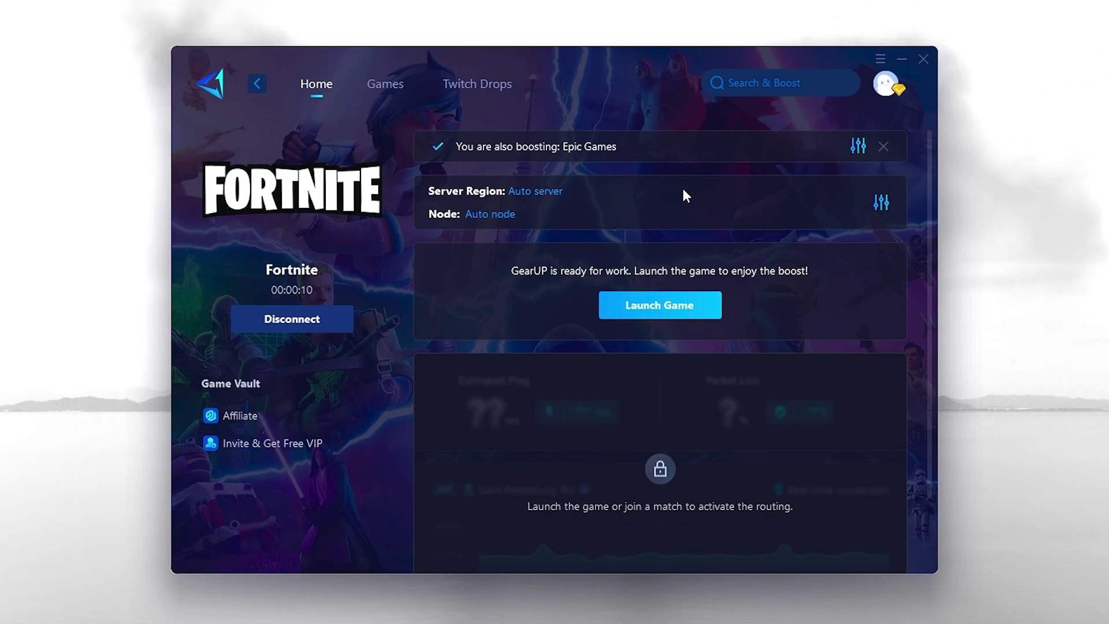
# Step: Try the Middle East server region, then cancel to keep Auto server
pyautogui.click(537, 192)
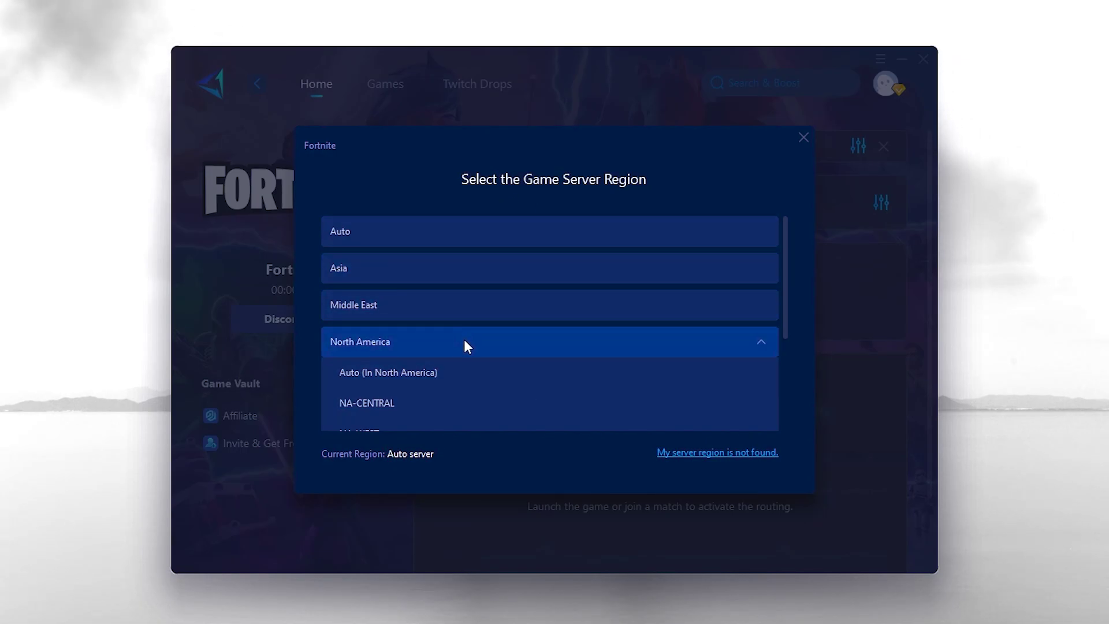
pyautogui.click(380, 307)
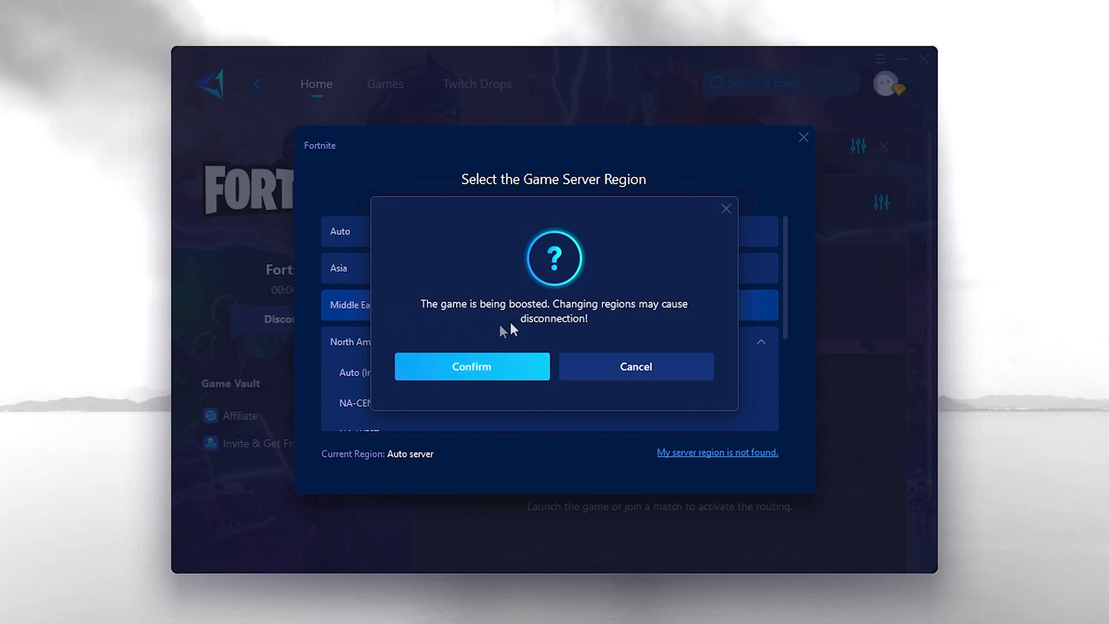
pyautogui.click(614, 366)
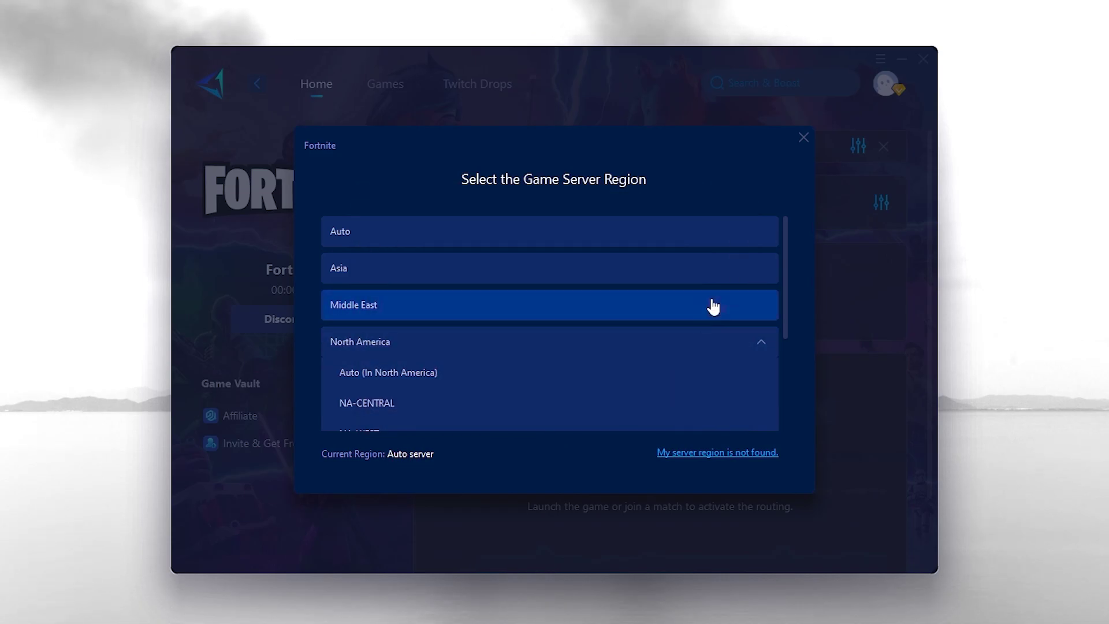
pyautogui.click(803, 140)
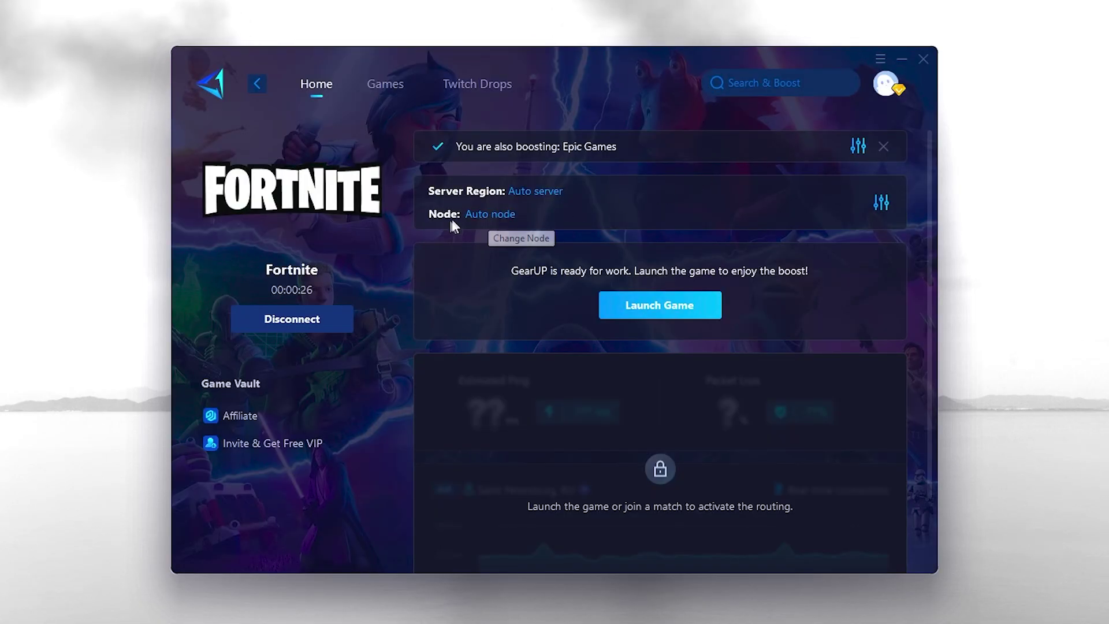
pyautogui.click(485, 215)
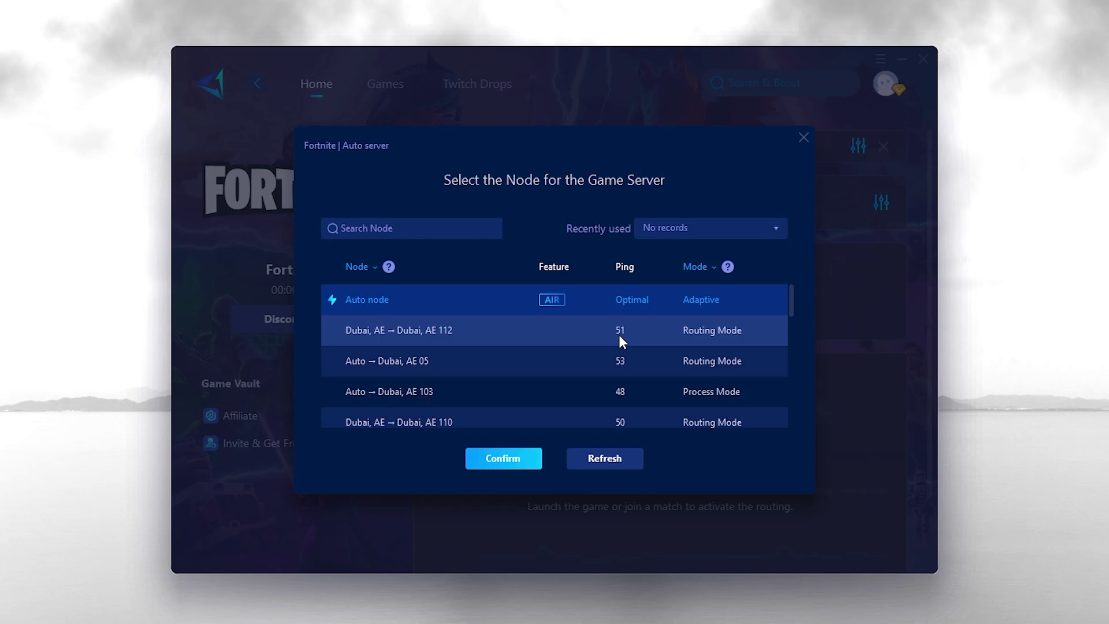
pyautogui.scroll(-4, 620, 341)
pyautogui.scroll(-2, 641, 410)
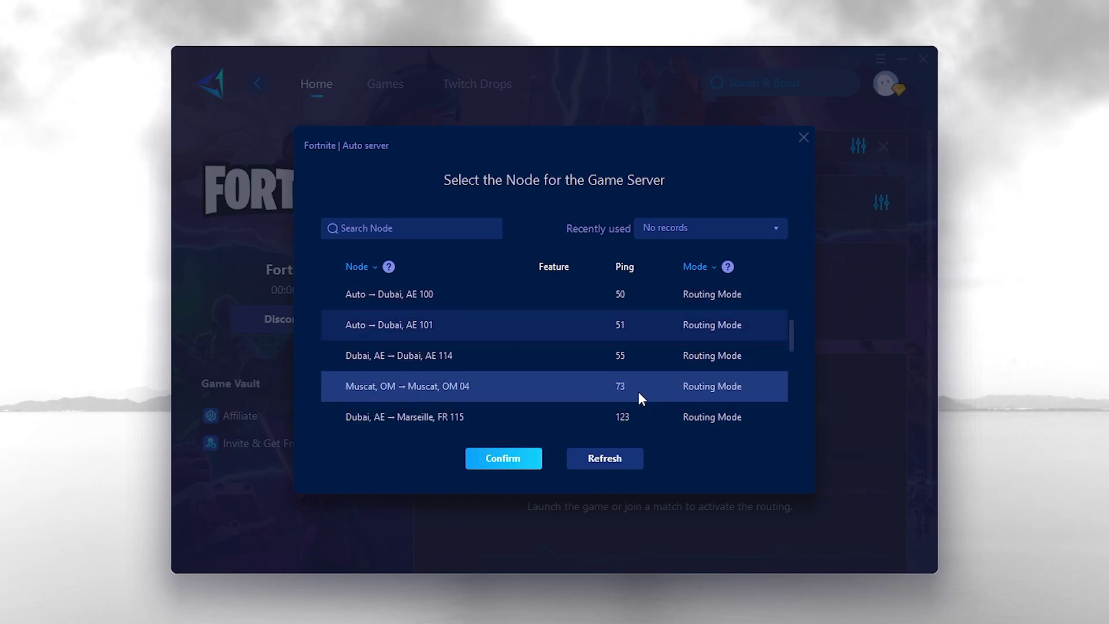
pyautogui.scroll(6, 391, 313)
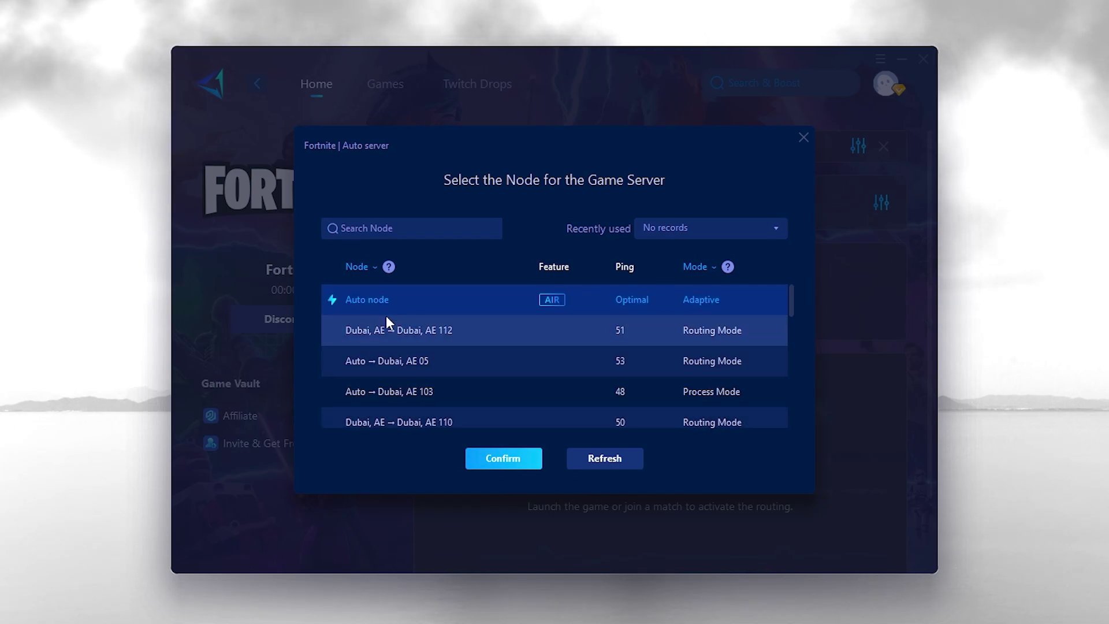
pyautogui.click(804, 139)
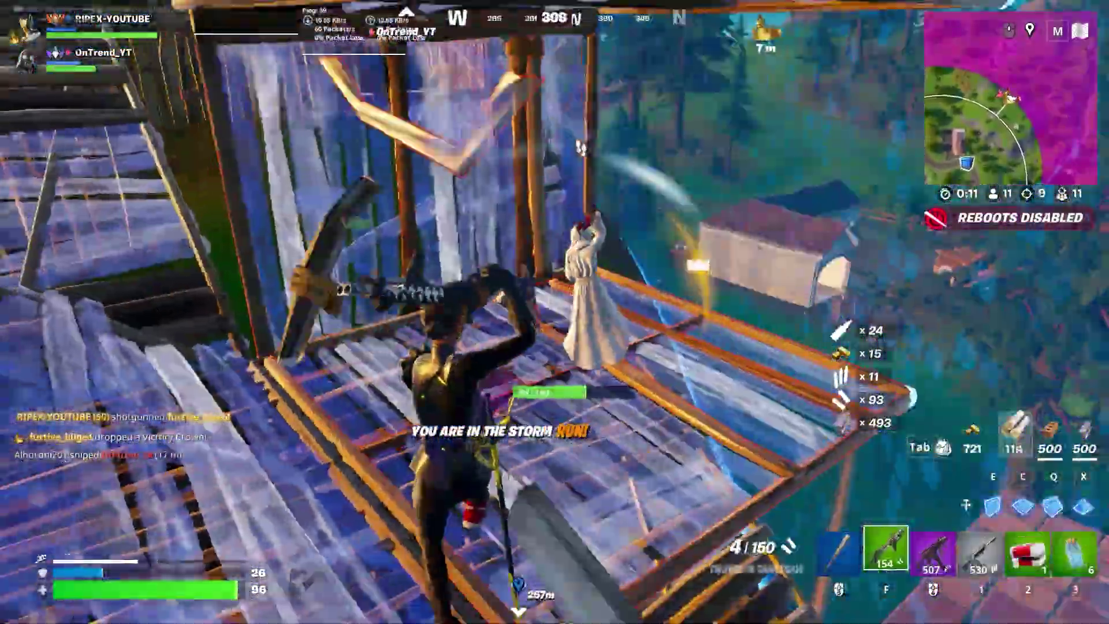
# Step: Build wooden ramps and walls in the Fortnite match and equip the Thunder Shotgun
pyautogui.press('f')
pyautogui.press('q')
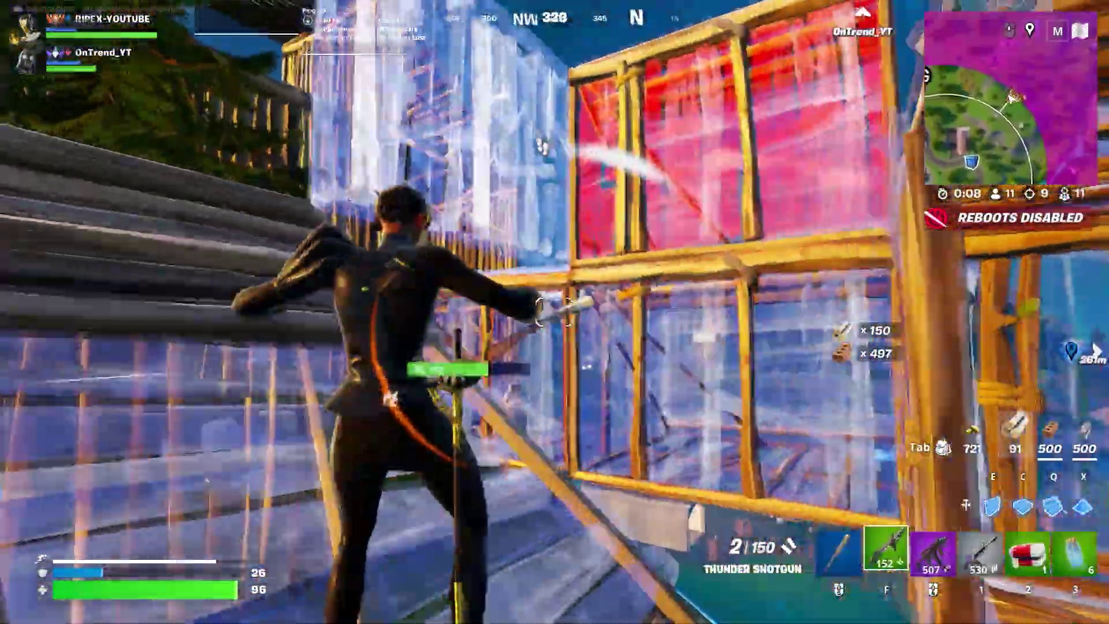